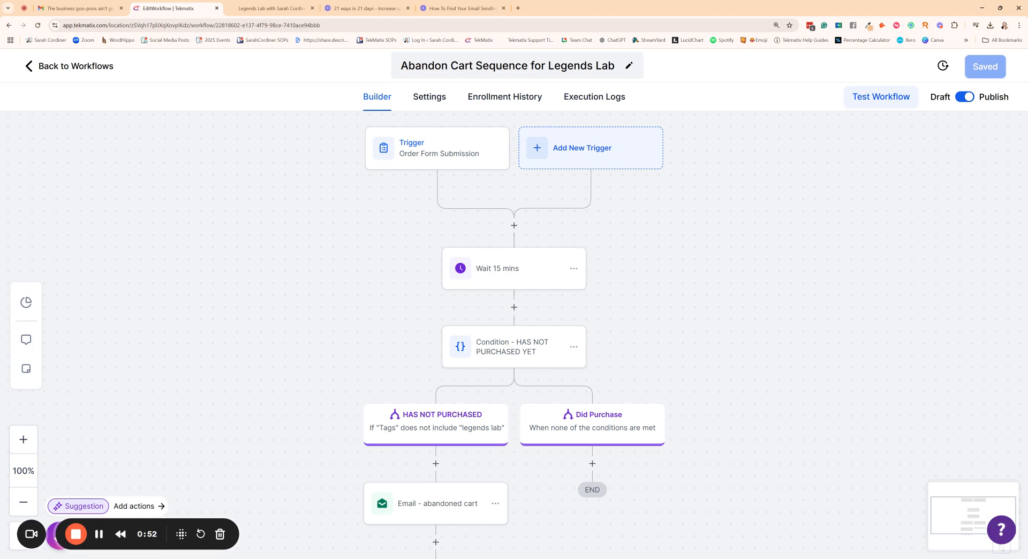
scroll(357, 195, "down", 1)
scroll(359, 198, "up", 1)
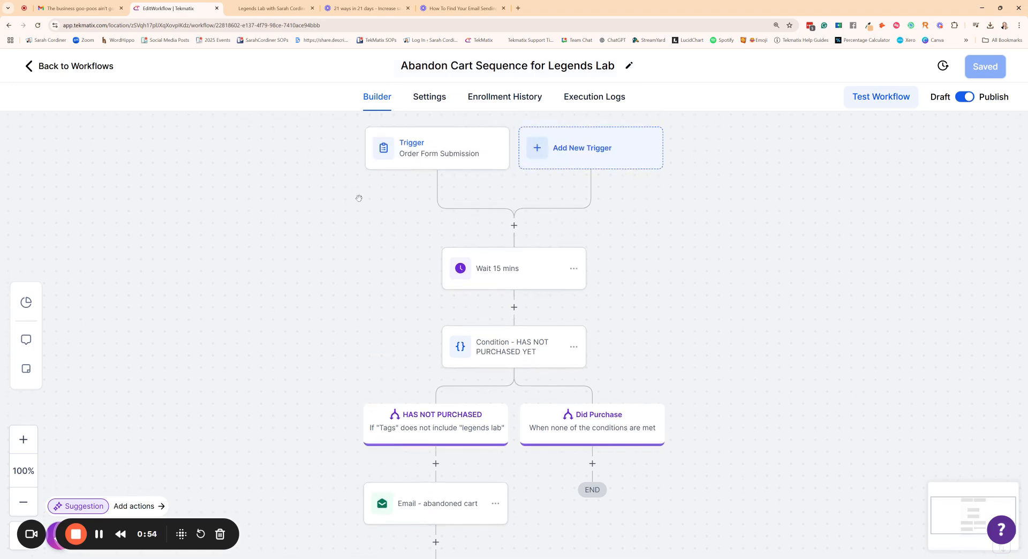
scroll(356, 196, "up", 1)
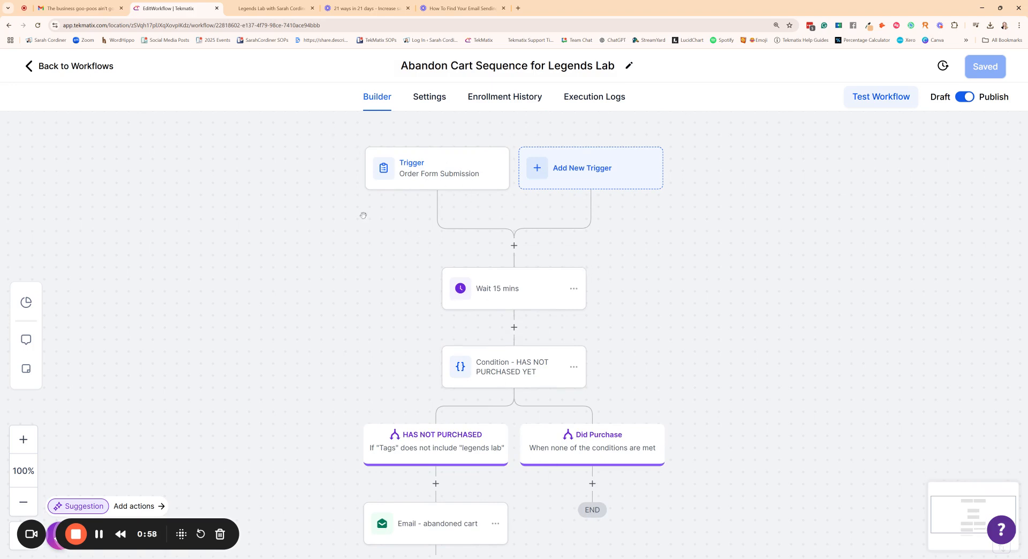
scroll(363, 215, "down", 1)
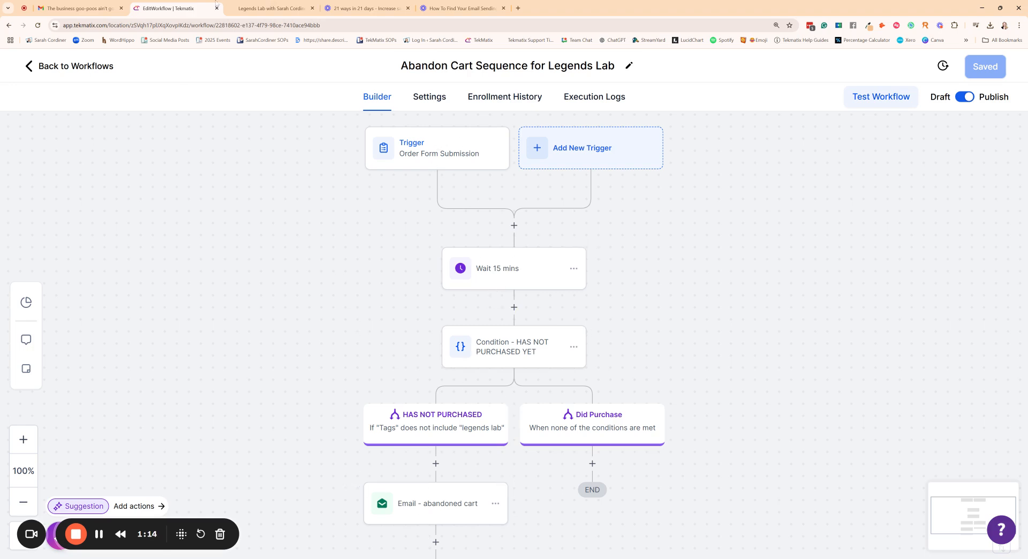
Step: View the Legends Lab sales page, return to the workflow and open the Order Form Submission trigger's settings
left_click(245, 8)
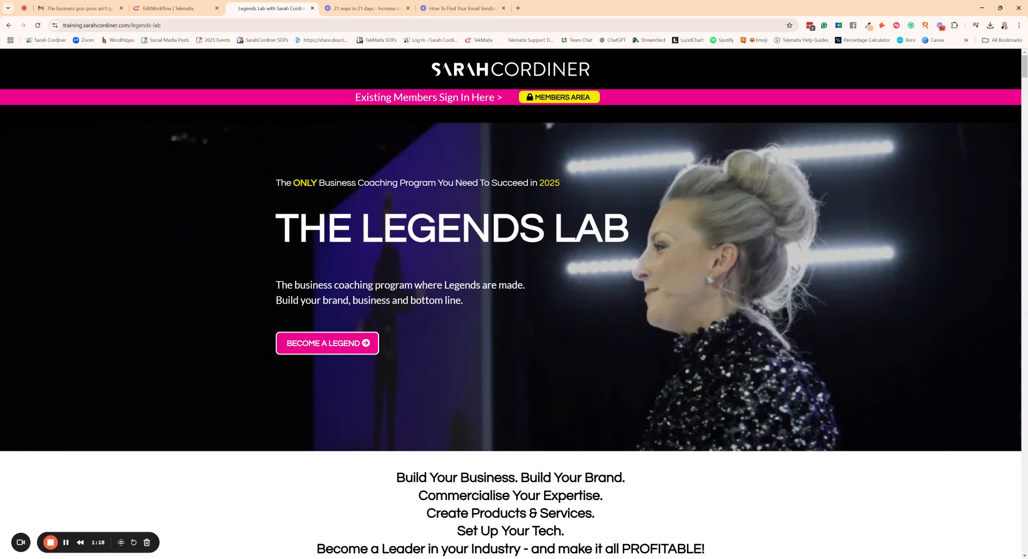
left_click(176, 8)
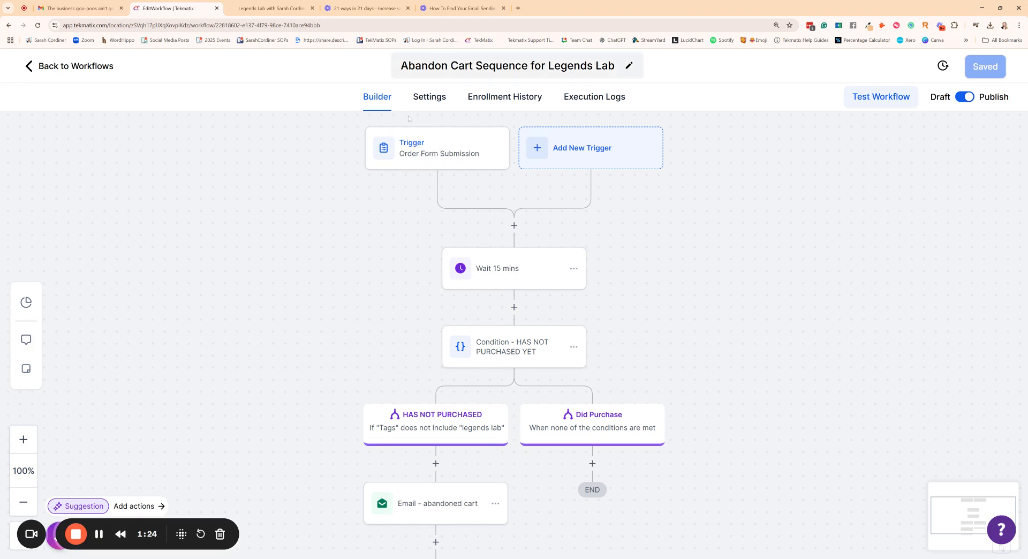
left_click(441, 148)
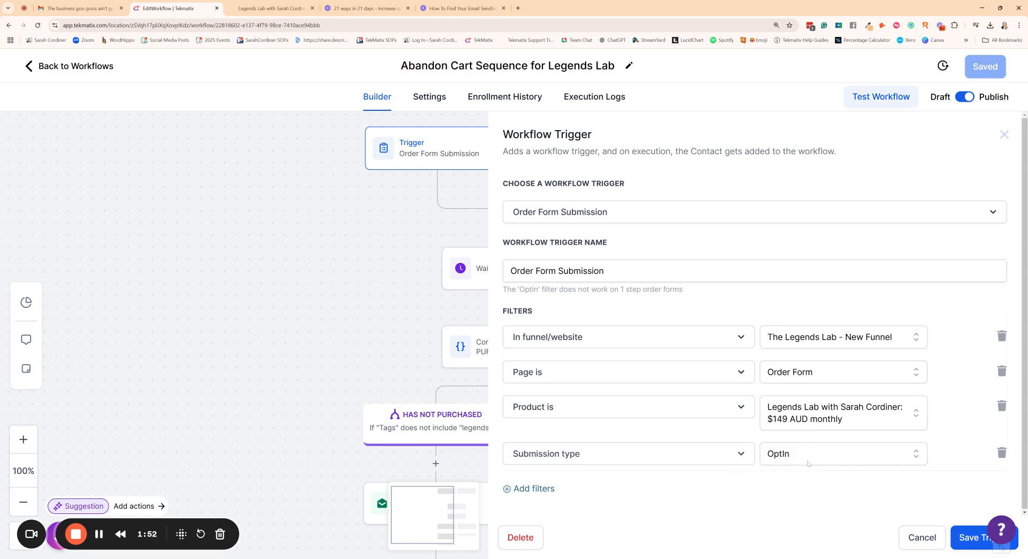
Step: Open the Legends Lab checkout from its sales page and submit the contact details to reach the payment stage
left_click(270, 9)
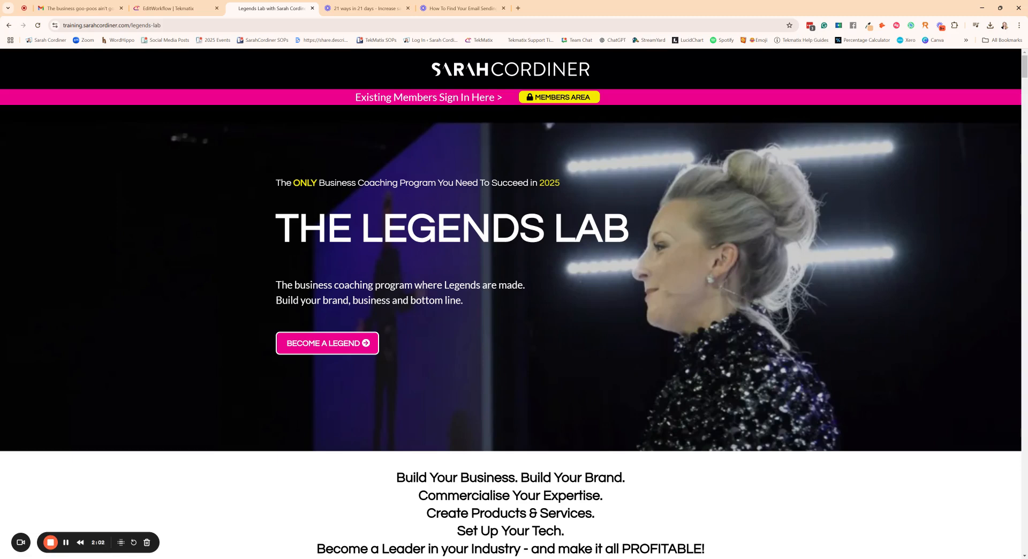
left_click(326, 342)
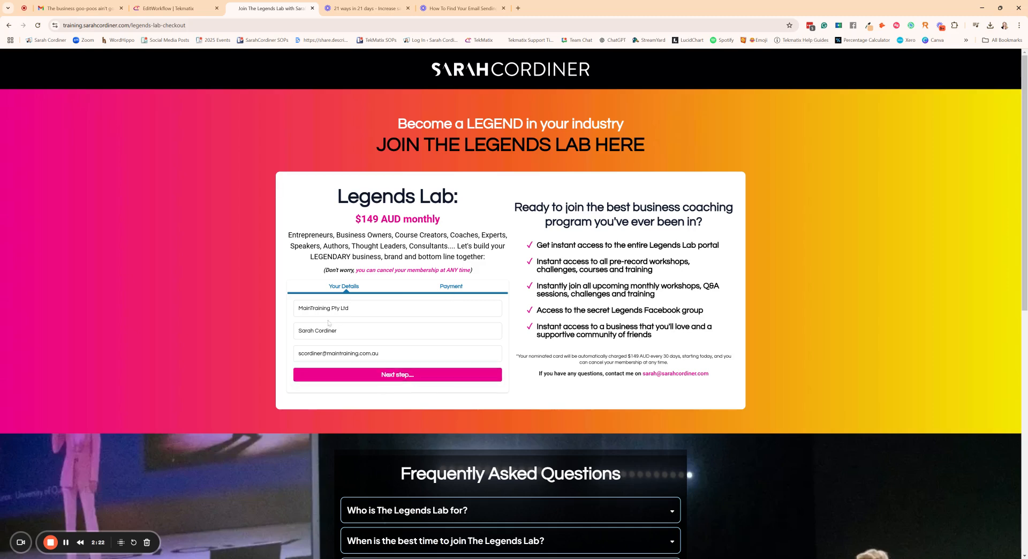
left_click(391, 376)
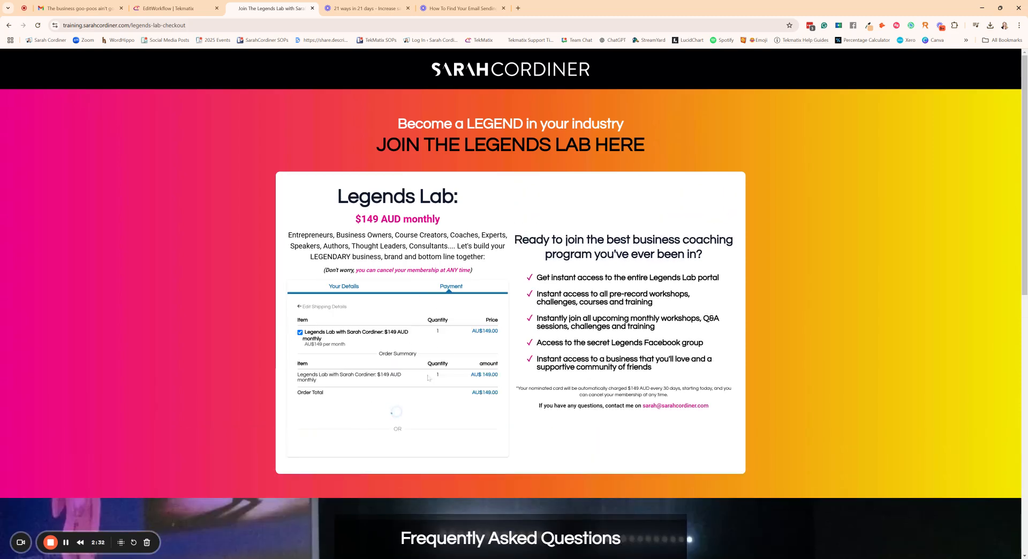
scroll(452, 333, "down", 2)
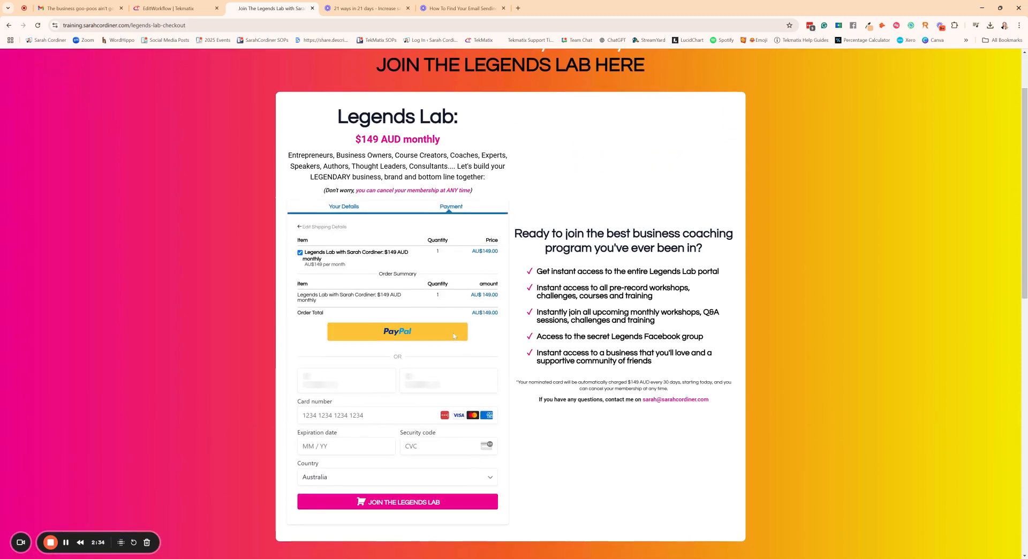
scroll(482, 277, "down", 1)
scroll(497, 316, "up", 1)
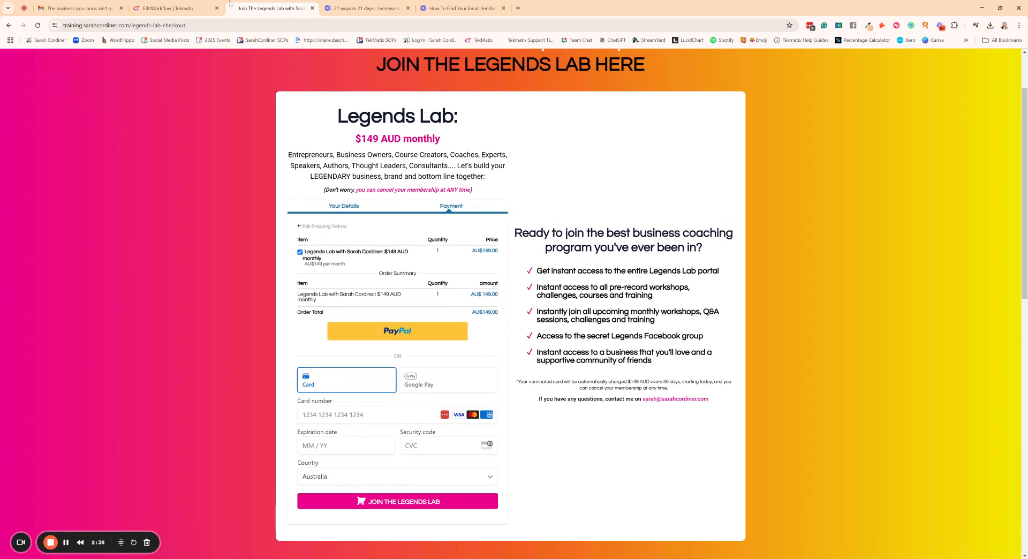
Step: Compare the Order Form Submission trigger's filters in the workflow with the payment stage of the Legends Lab checkout
left_click(168, 10)
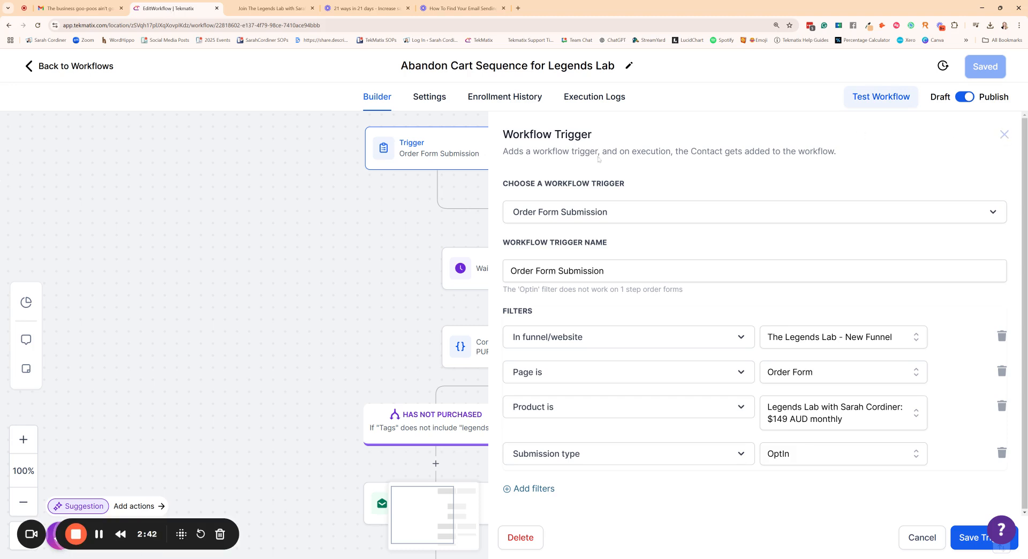
left_click(1003, 135)
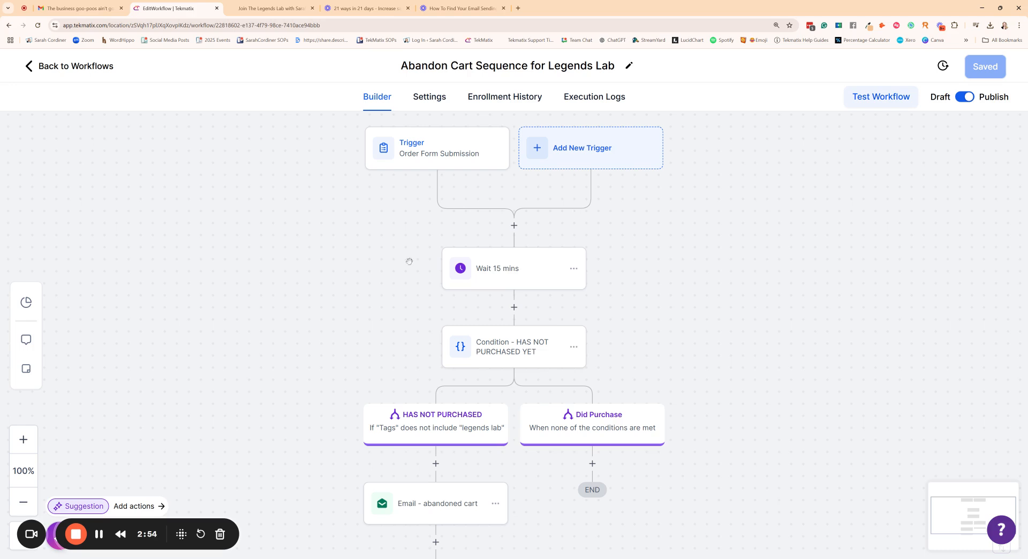
left_click(425, 143)
left_click(275, 8)
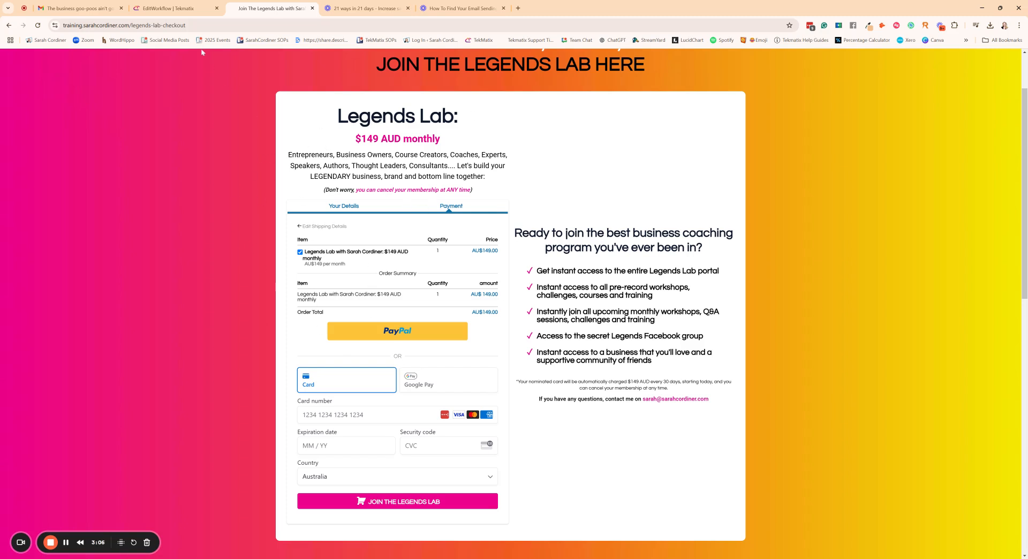
left_click(167, 8)
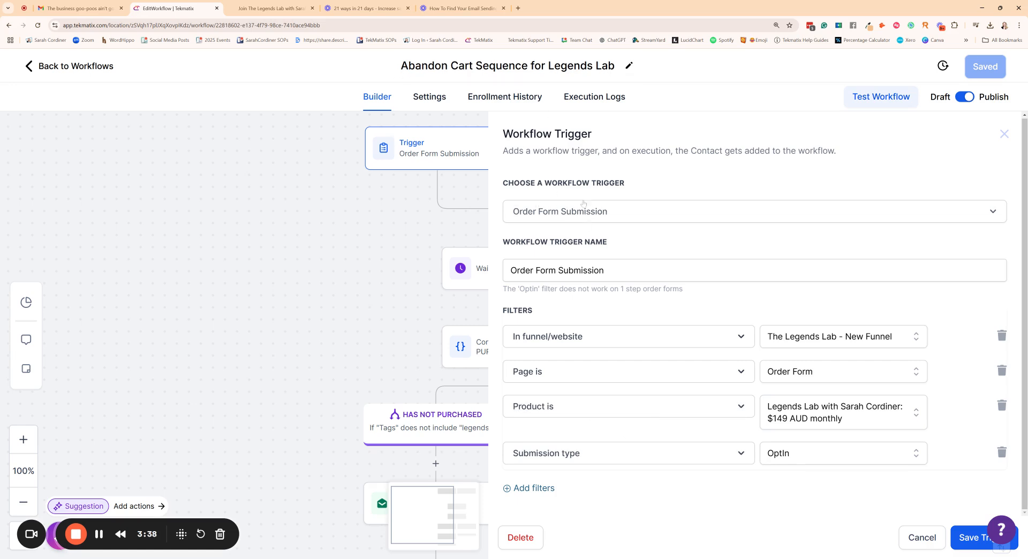
Step: Set the Order Form Submission trigger's submission type filter to OptIn and save the trigger
left_click(810, 458)
scroll(816, 451, "down", 2)
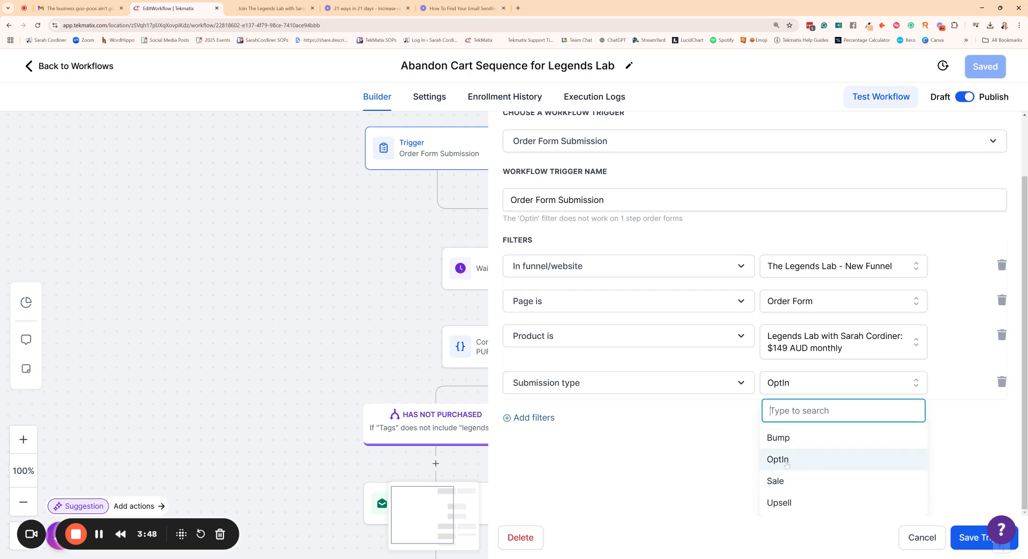
left_click(811, 462)
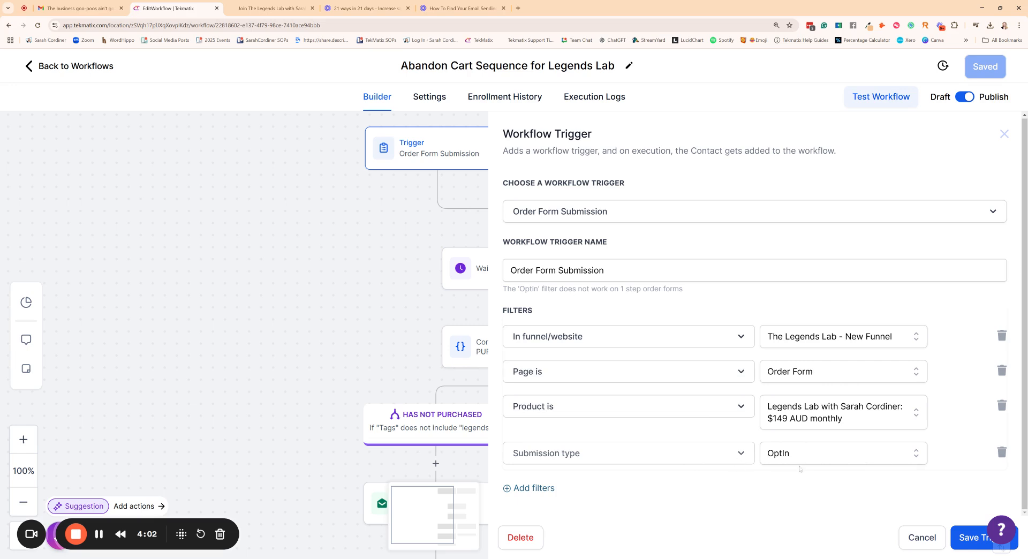
left_click(965, 537)
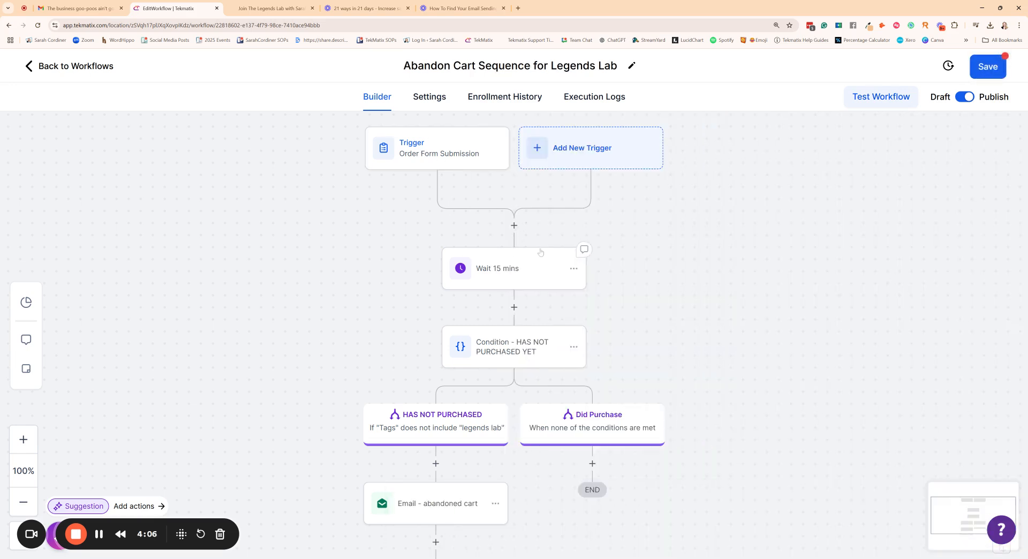
Step: Inspect the settings of the Wait 15 mins step and the HAS NOT PURCHASED YET condition, closing both without changes
left_click(501, 273)
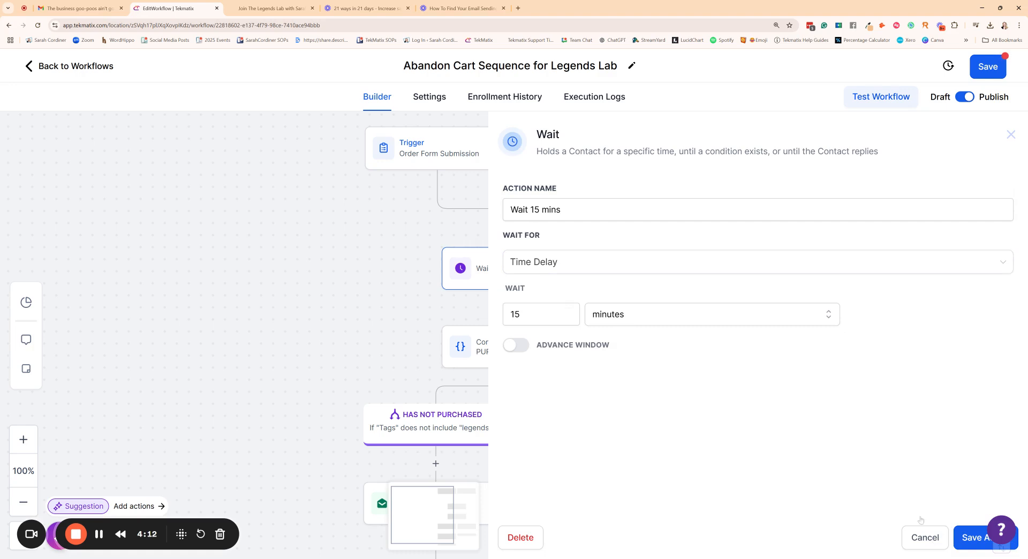
left_click(925, 538)
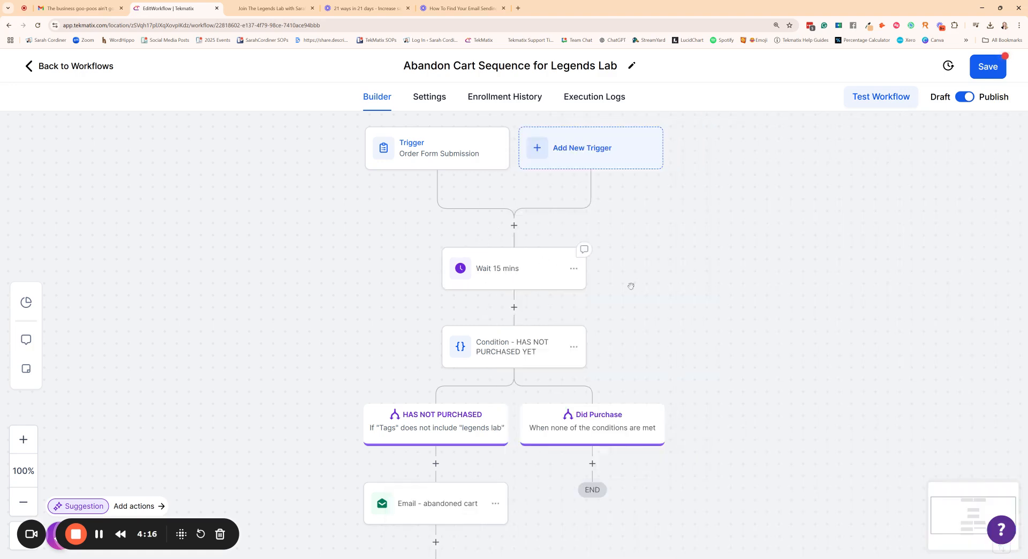
scroll(492, 238, "down", 1)
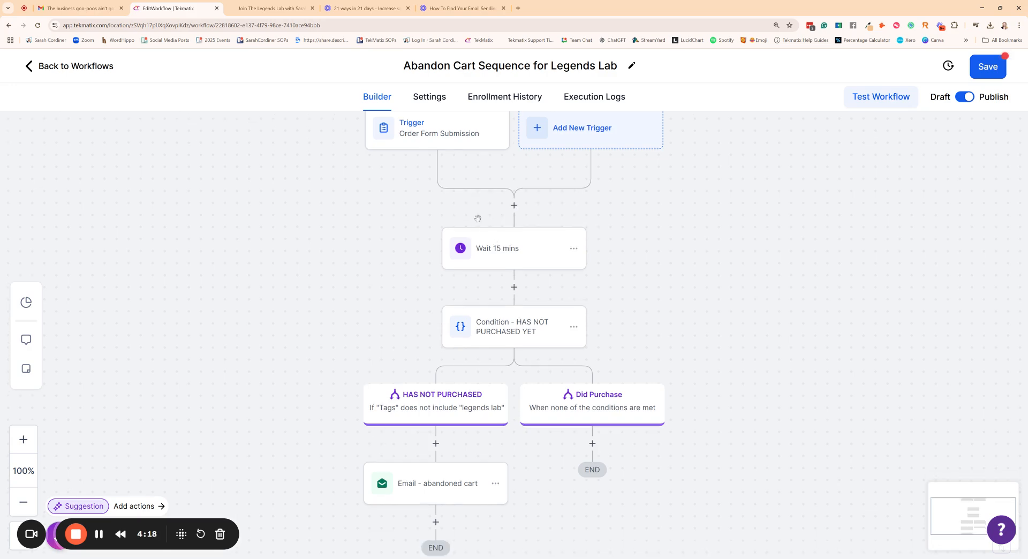
left_click(512, 327)
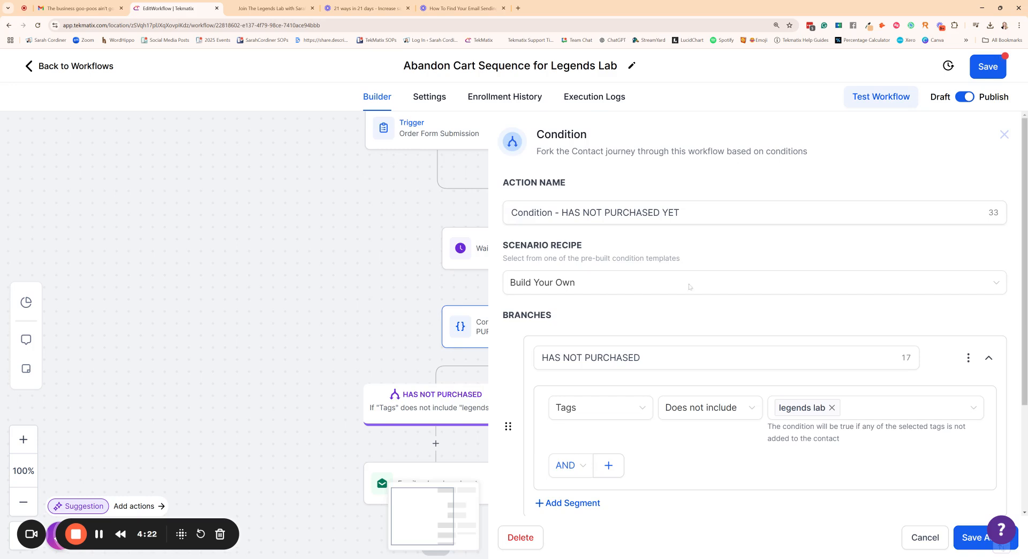
scroll(689, 286, "down", 3)
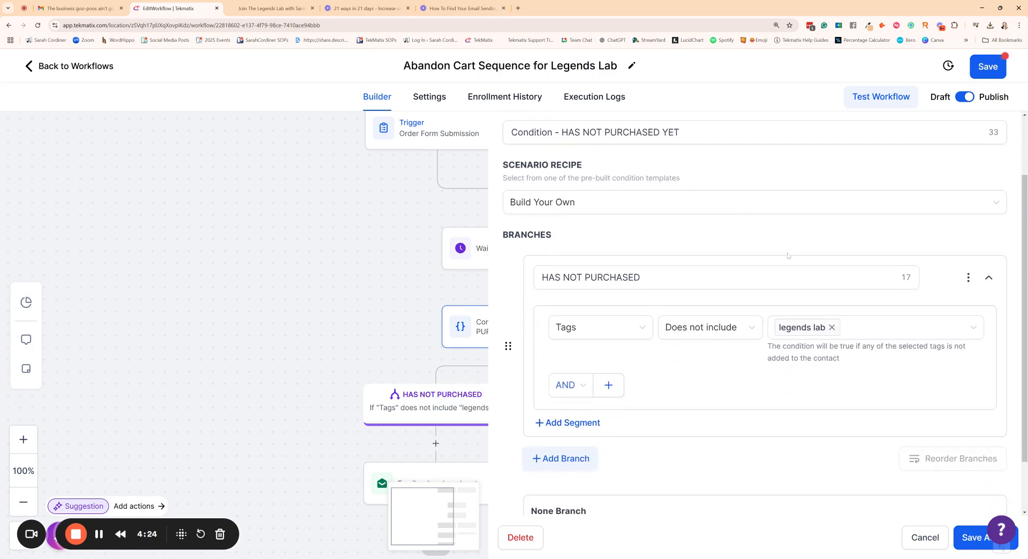
scroll(709, 228, "up", 3)
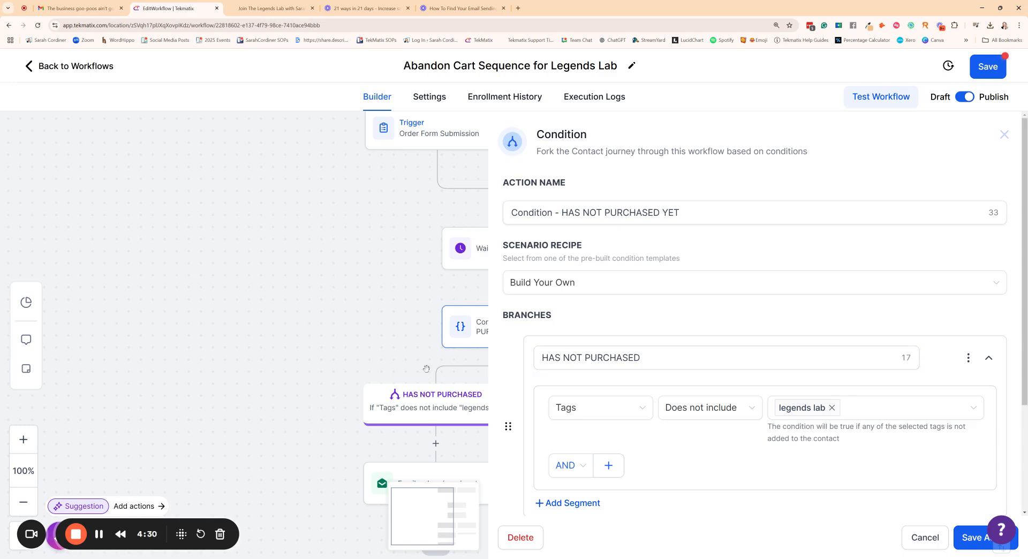
left_click(328, 415)
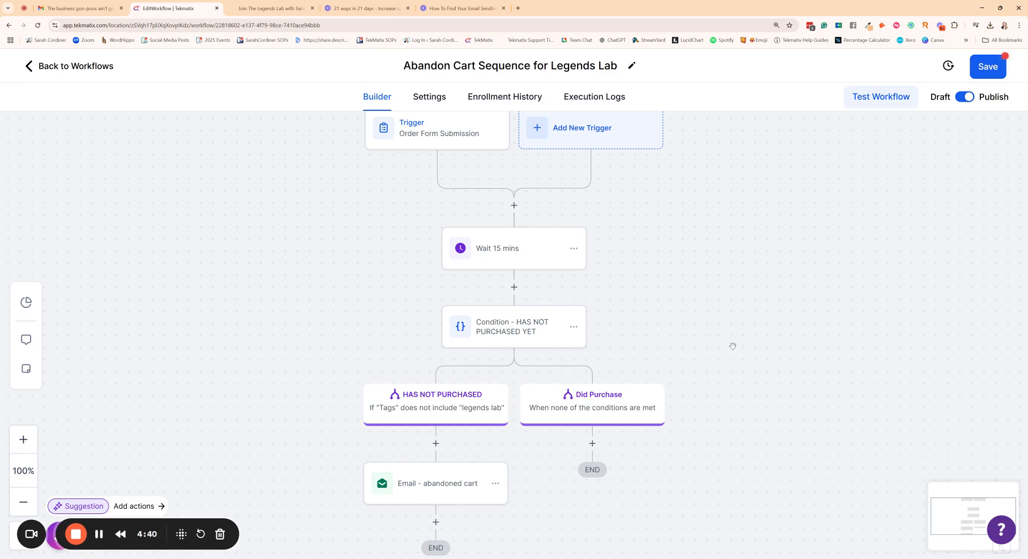
Step: Examine the tag rule behind the HAS NOT PURCHASED branch and close the condition's settings without saving
scroll(625, 341, "down", 3)
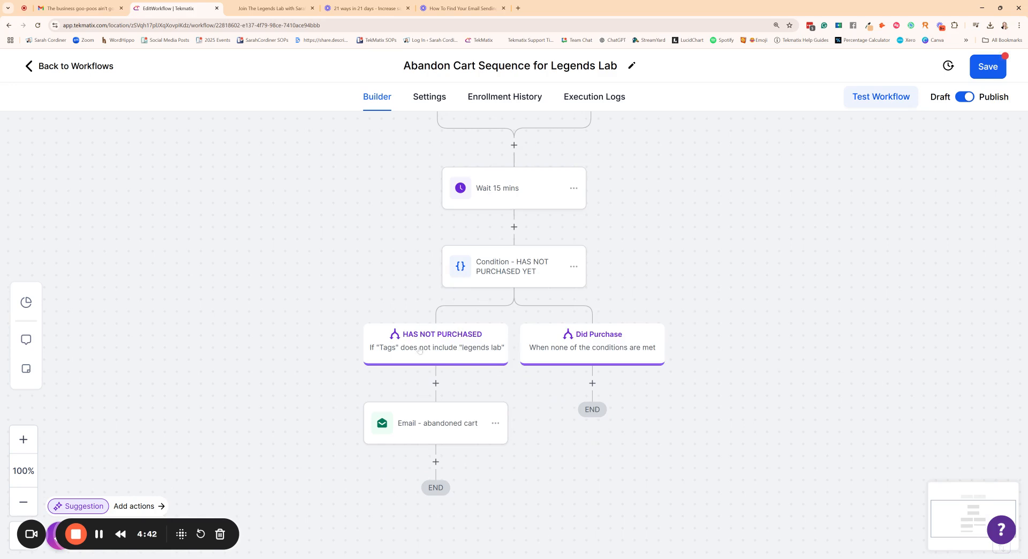
scroll(473, 186, "up", 3)
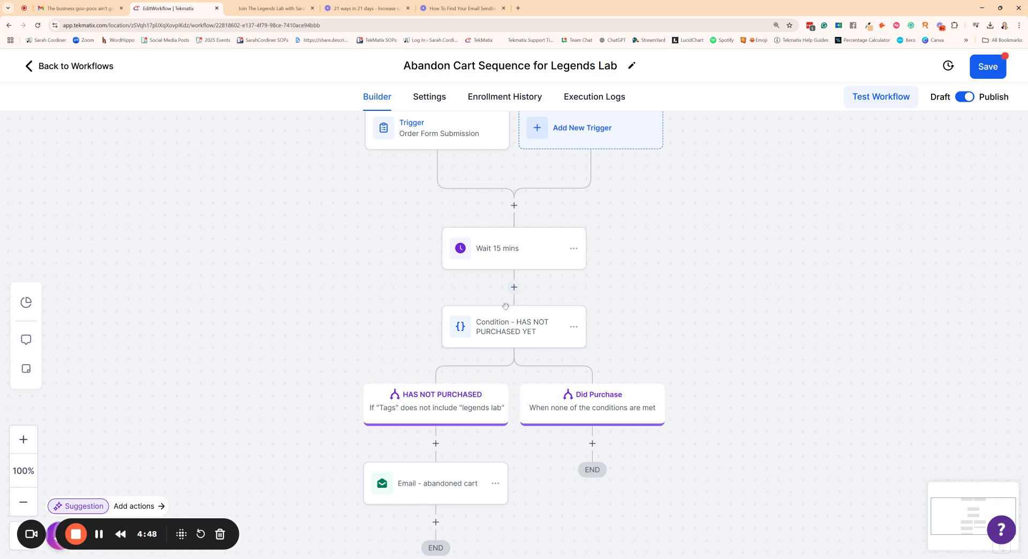
left_click(422, 400)
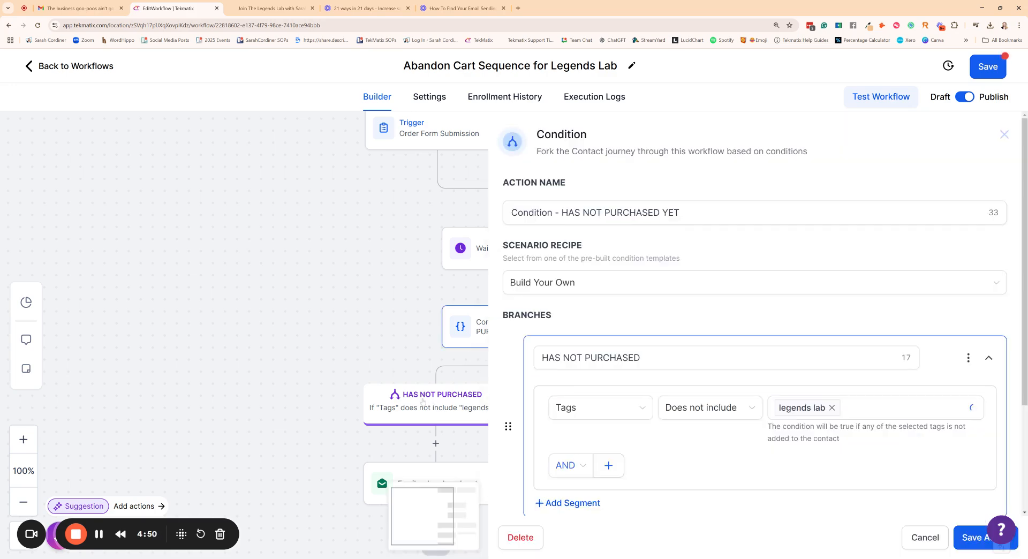
scroll(768, 292, "down", 2)
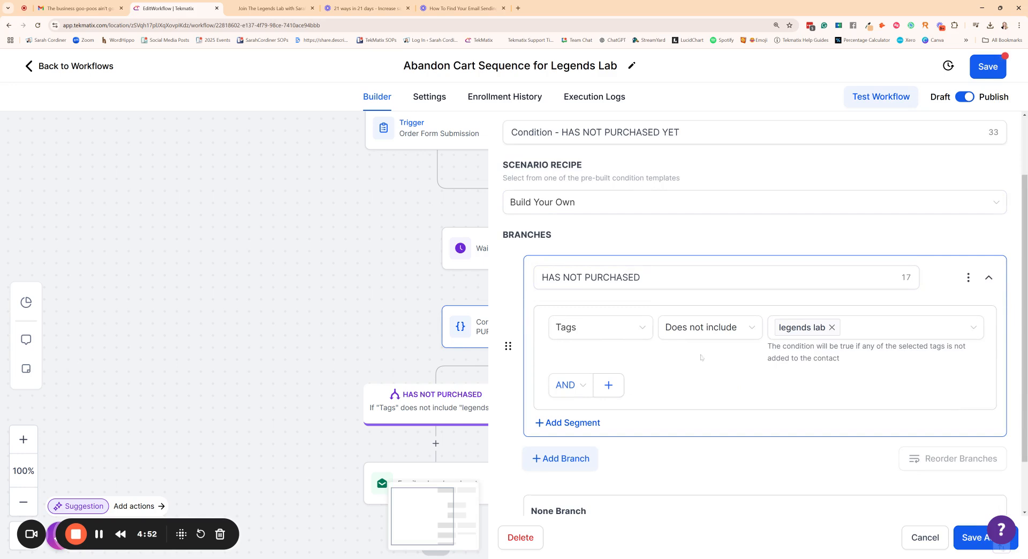
left_click(800, 327)
left_click(924, 538)
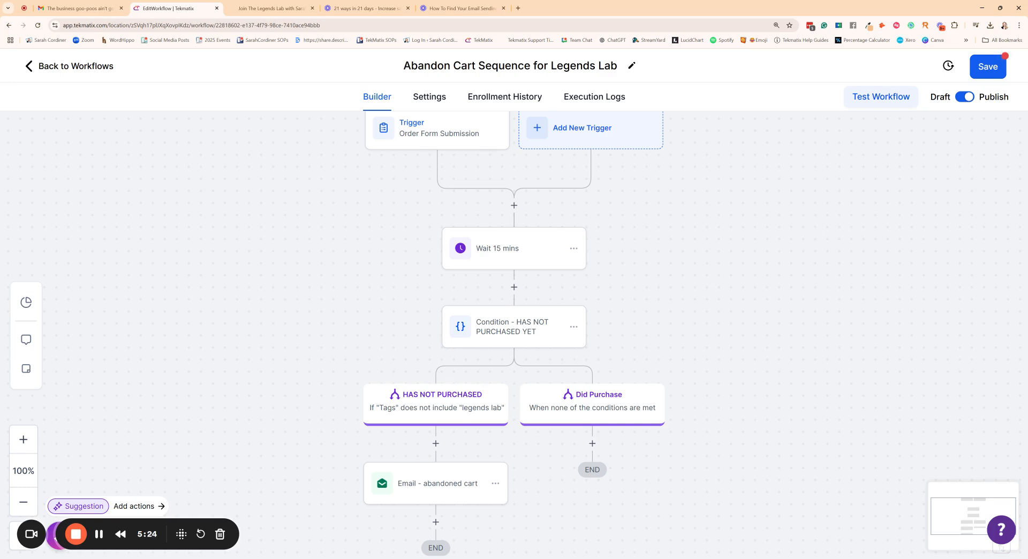
scroll(698, 272, "up", 1)
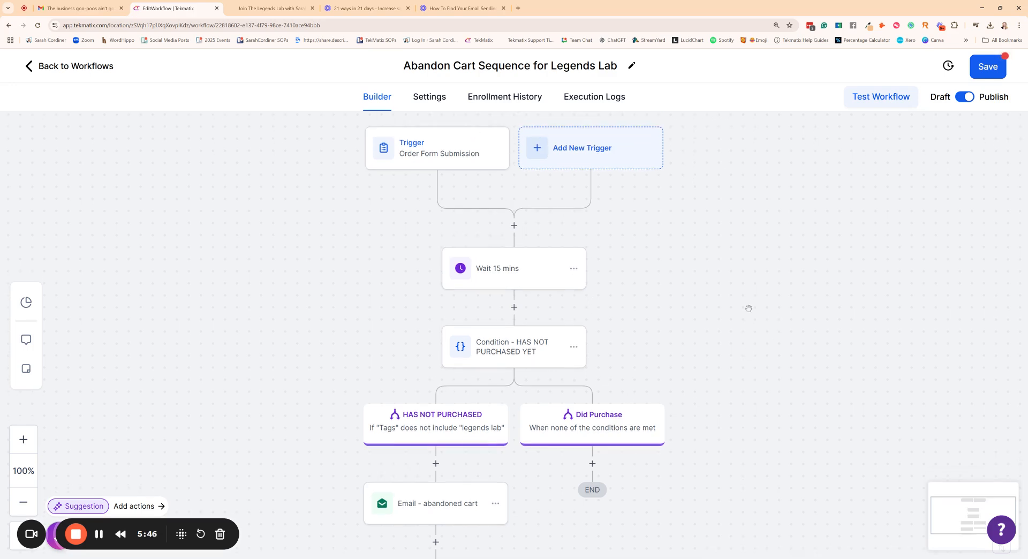
left_click(499, 350)
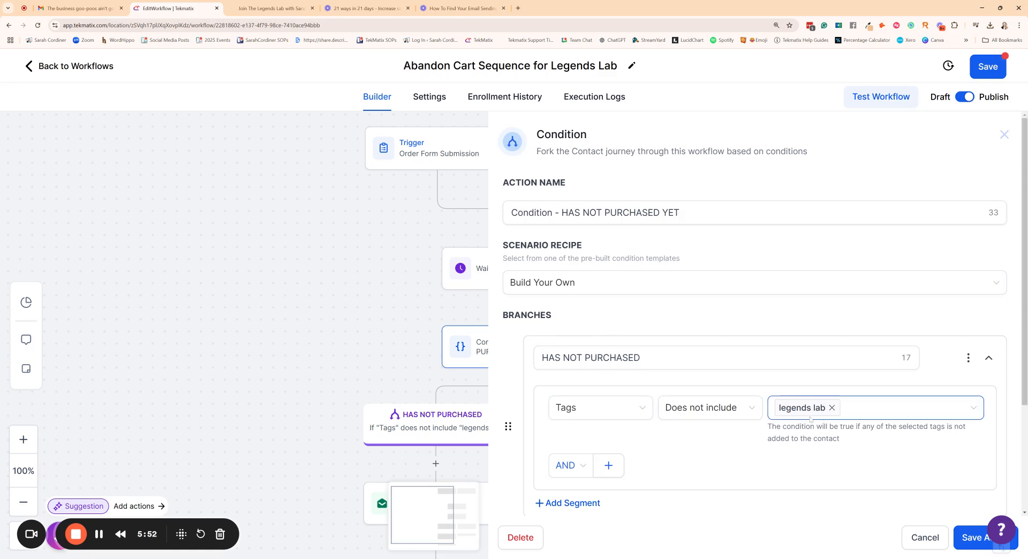
left_click(925, 537)
Step: Open the abandoned cart email action and bring up its "Legends Lab - Abandoned Cart" template for editing
scroll(439, 482, "down", 1)
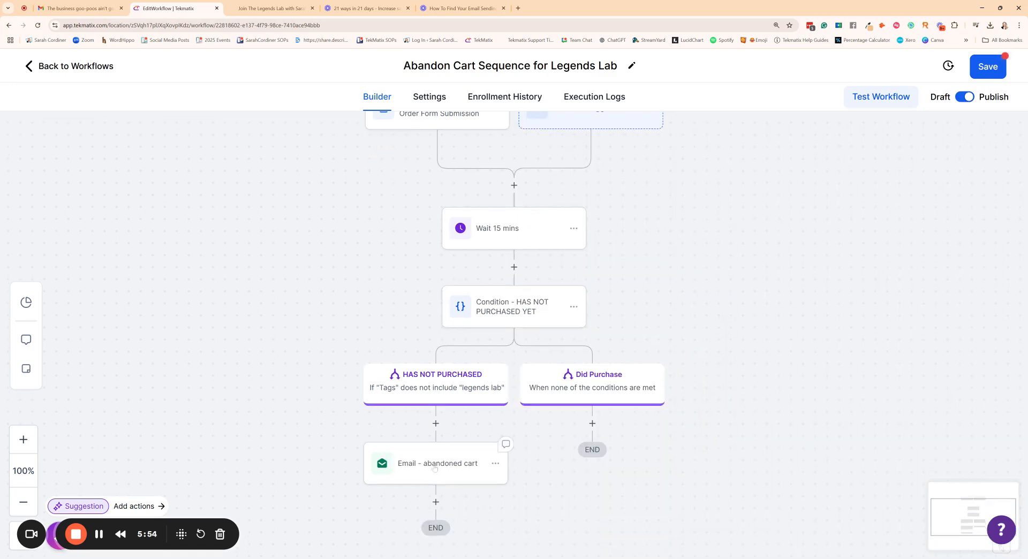
left_click(439, 463)
scroll(776, 436, "down", 4)
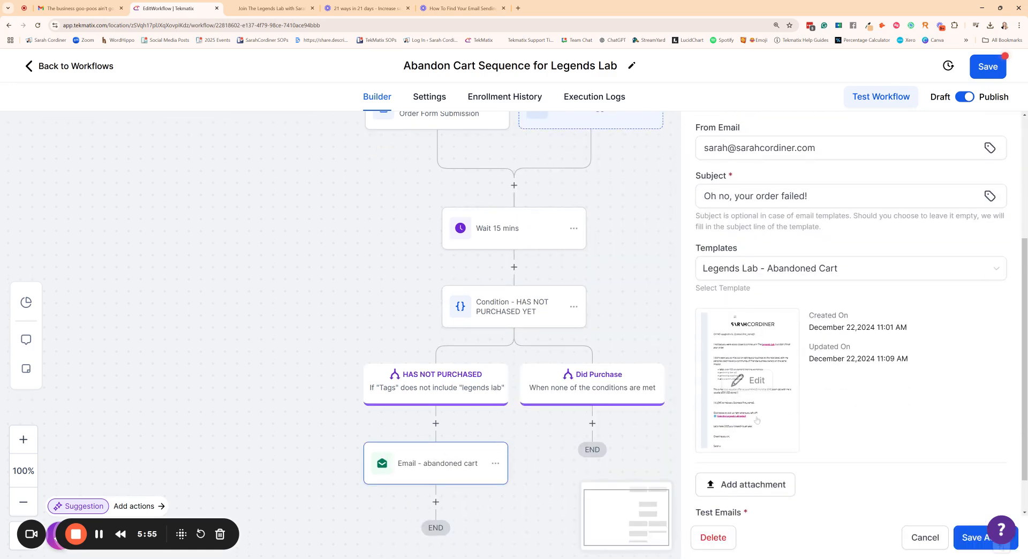
left_click(748, 382)
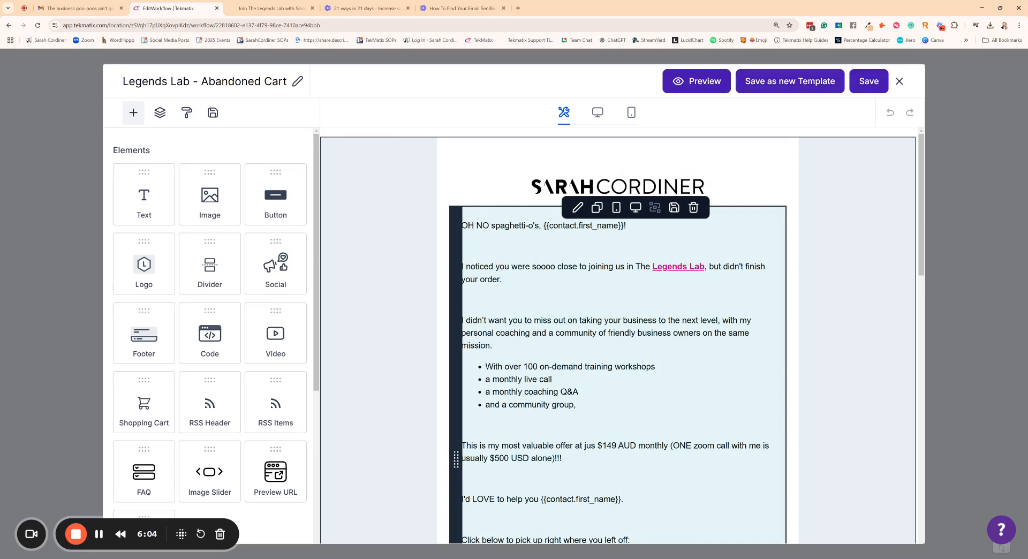
Step: Select the "[Join the Legends Lab today]" link in the email body and open its link settings for editing
scroll(618, 337, "down", 1)
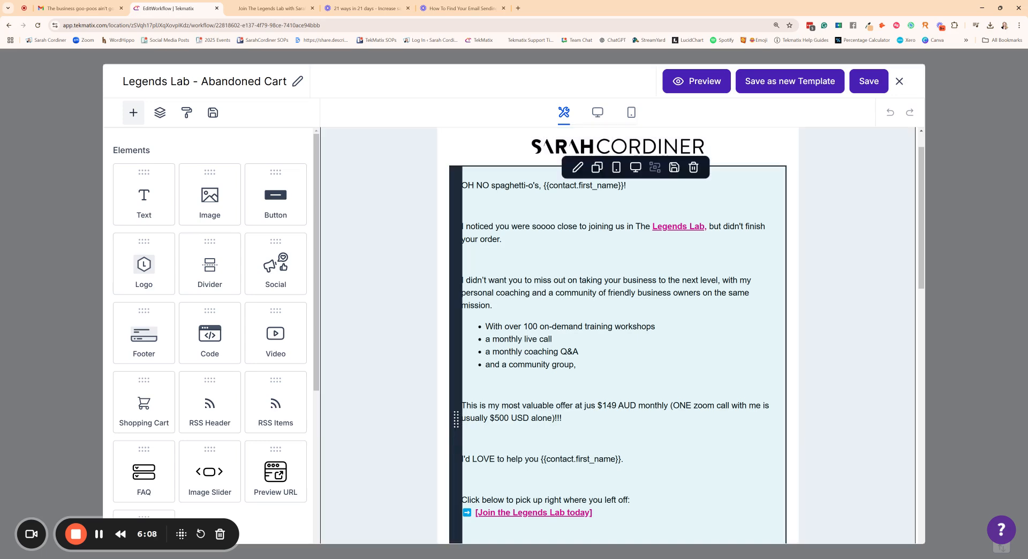
scroll(618, 337, "down", 3)
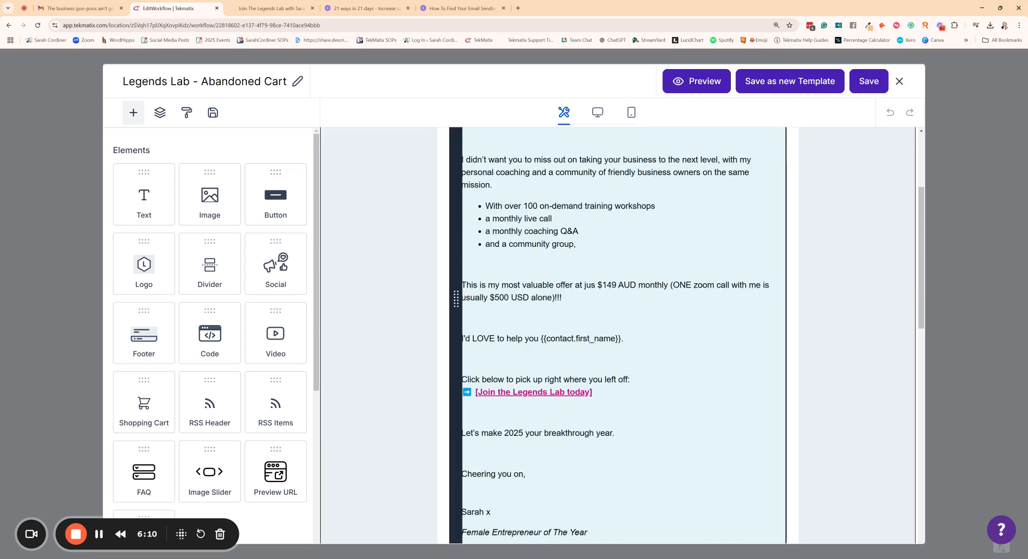
left_click(533, 392)
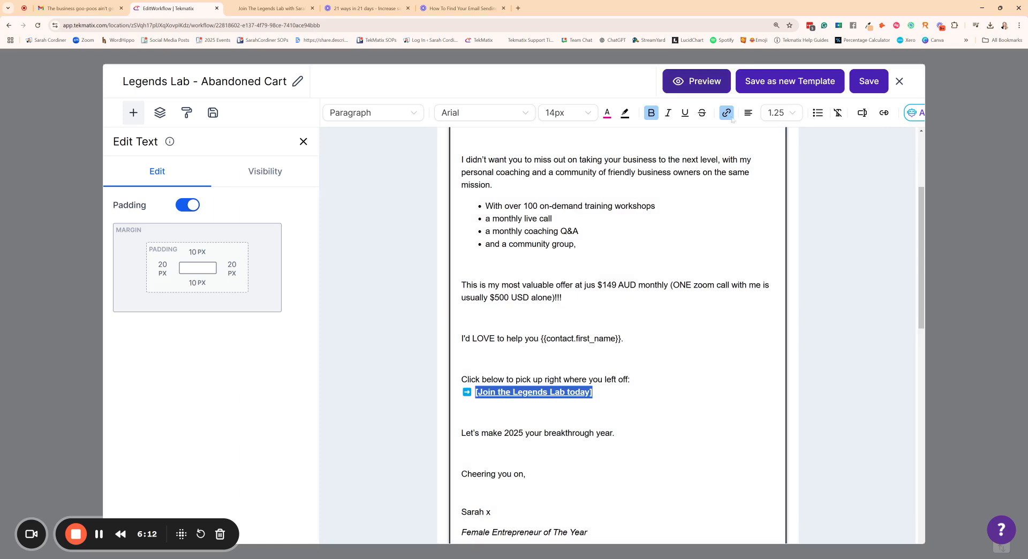
scroll(814, 371, "down", 5)
scroll(808, 376, "up", 5)
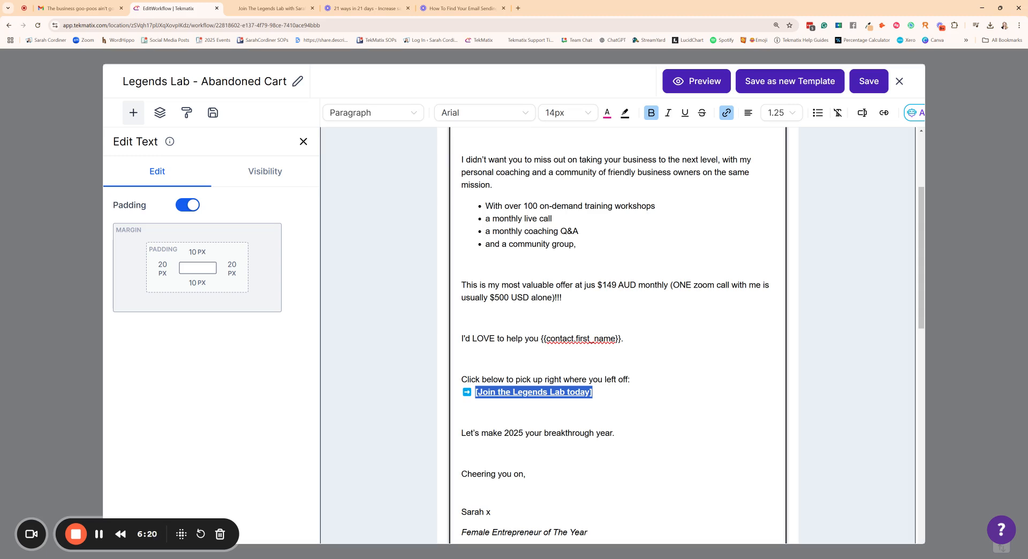
left_click(726, 113)
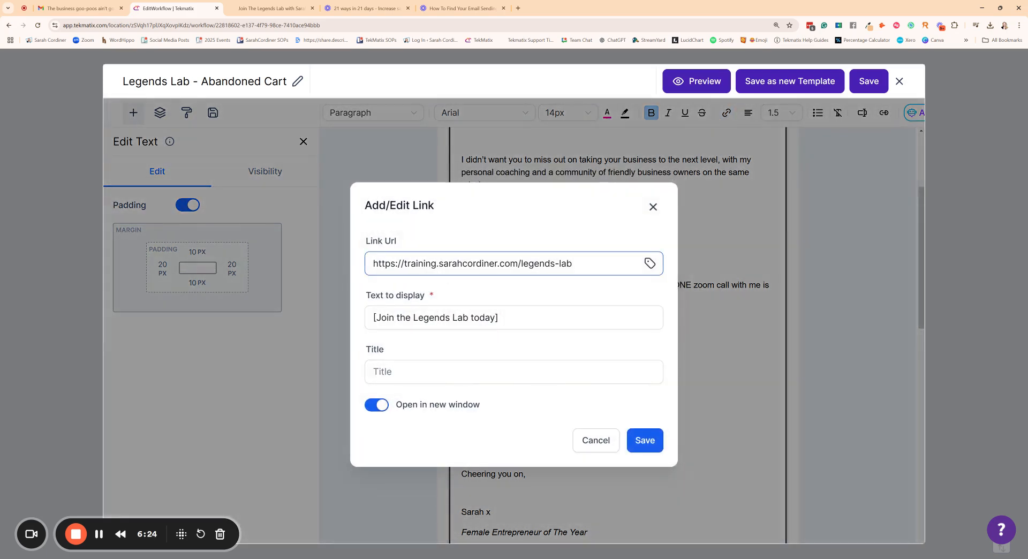
Step: Replace the text link's URL with the address copied from the open legends-lab-checkout page, and save the template
left_click(282, 9)
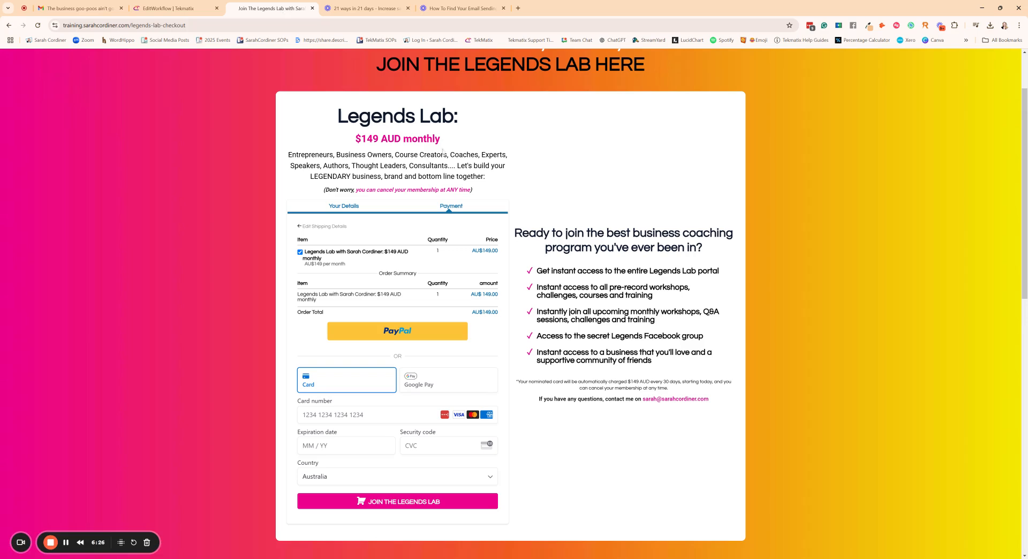
left_click(99, 25)
key("ctrl+c")
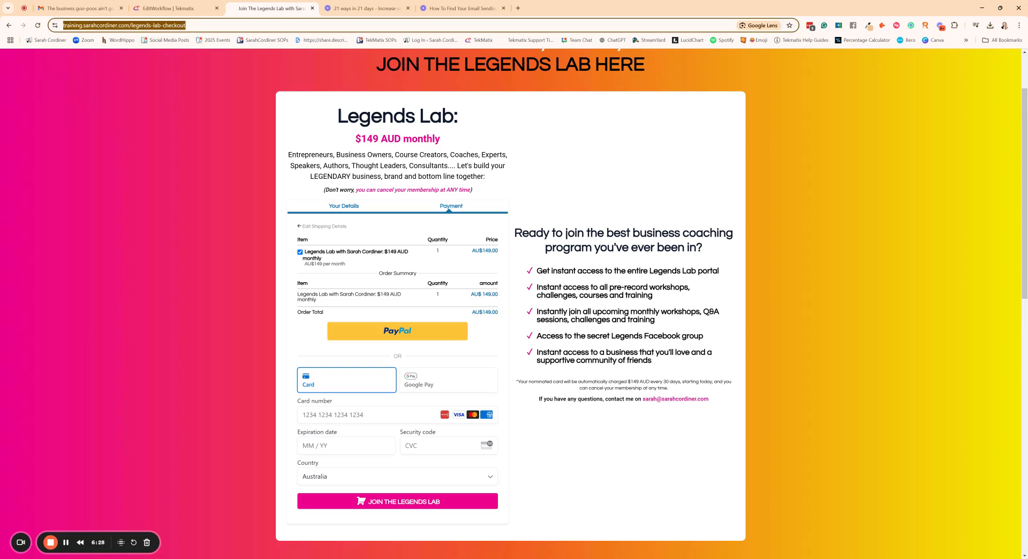
left_click(172, 8)
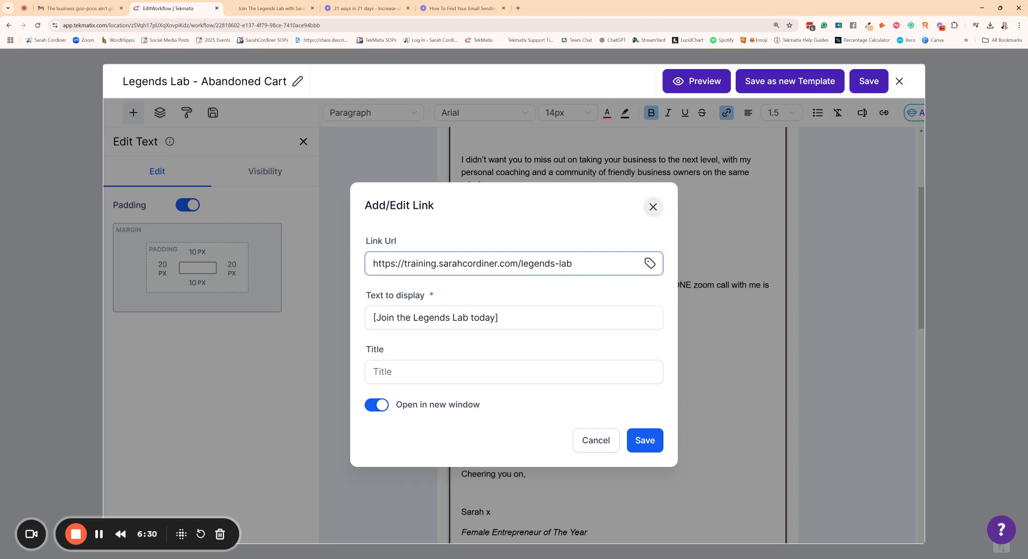
key("ctrl+a")
key("ctrl+v")
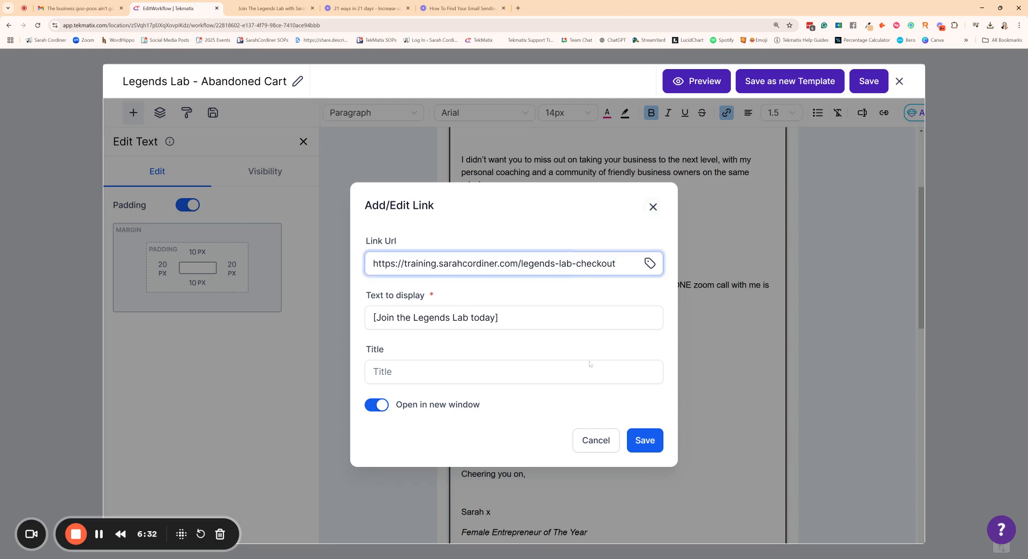
left_click(646, 442)
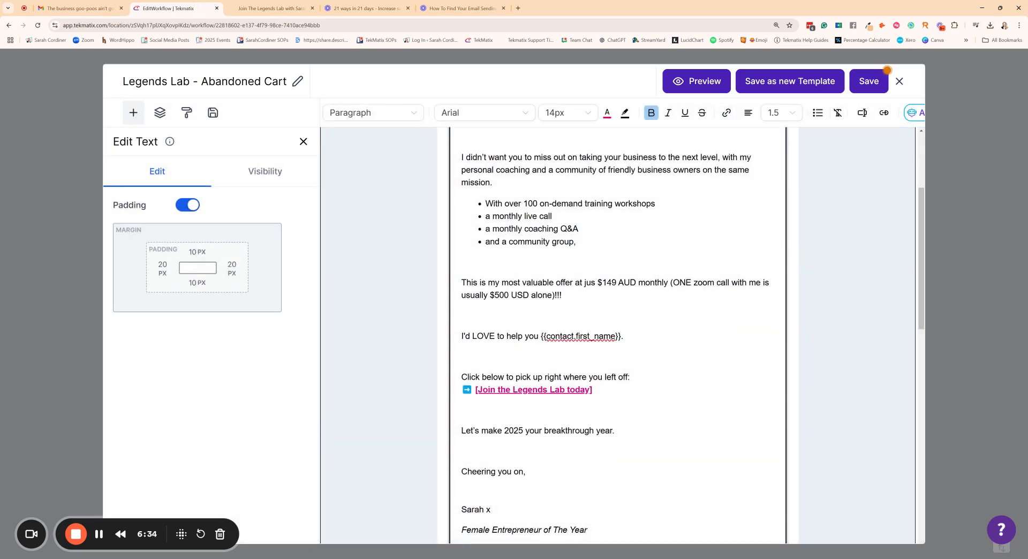
scroll(646, 442, "down", 2)
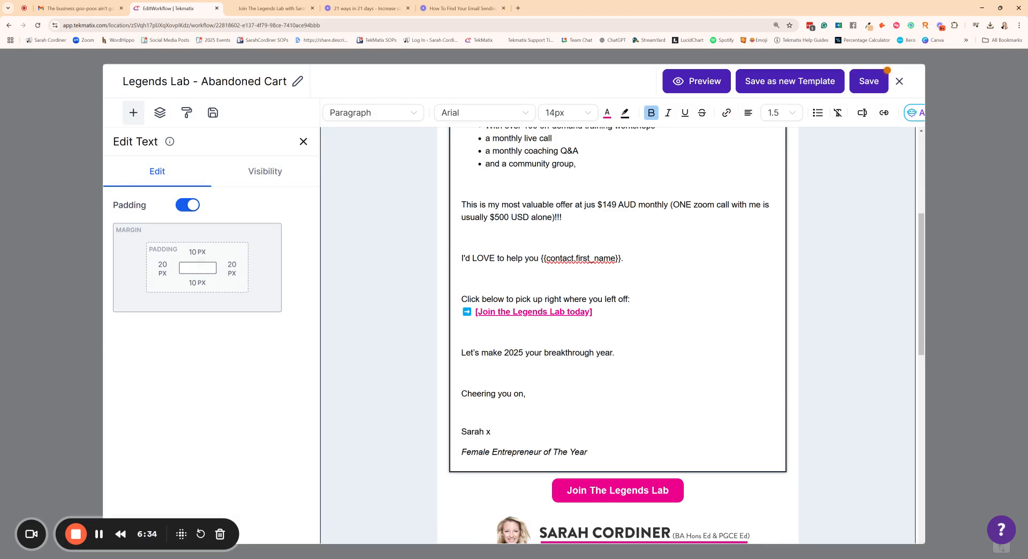
left_click(868, 83)
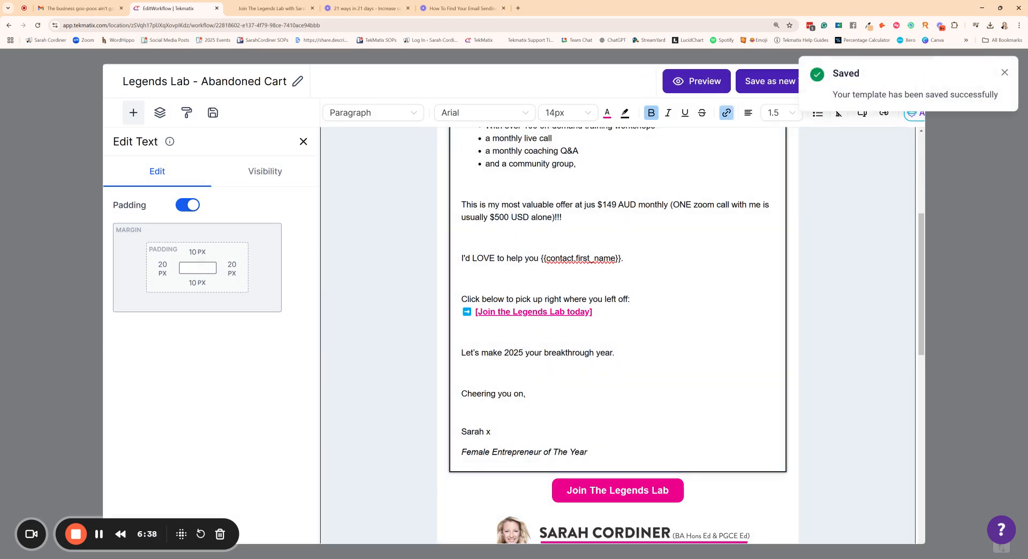
Step: Point the "Join The Legends Lab" button's link URL to the same legends-lab-checkout address and save the template
scroll(608, 334, "down", 4)
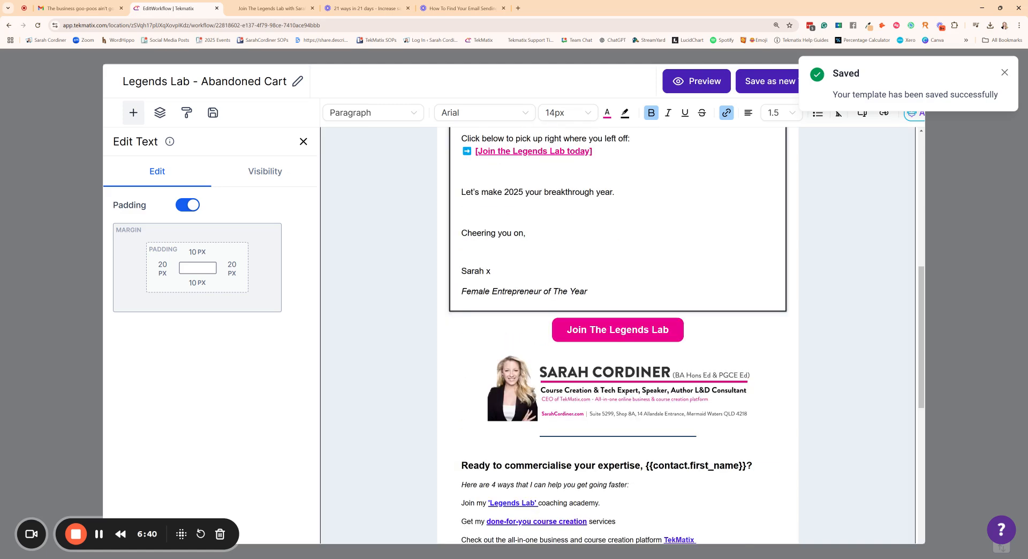
left_click(608, 333)
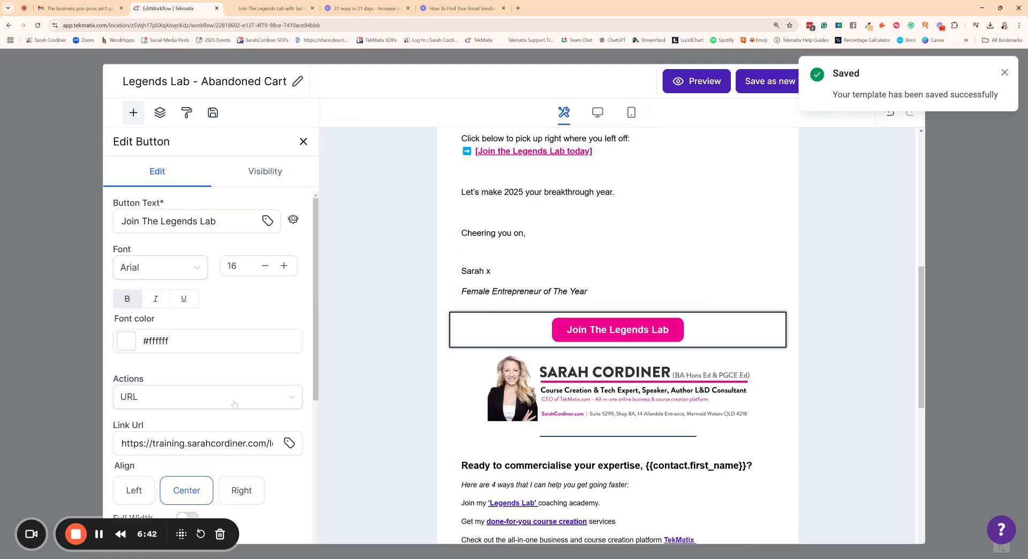
left_click(235, 443)
key("ctrl+a")
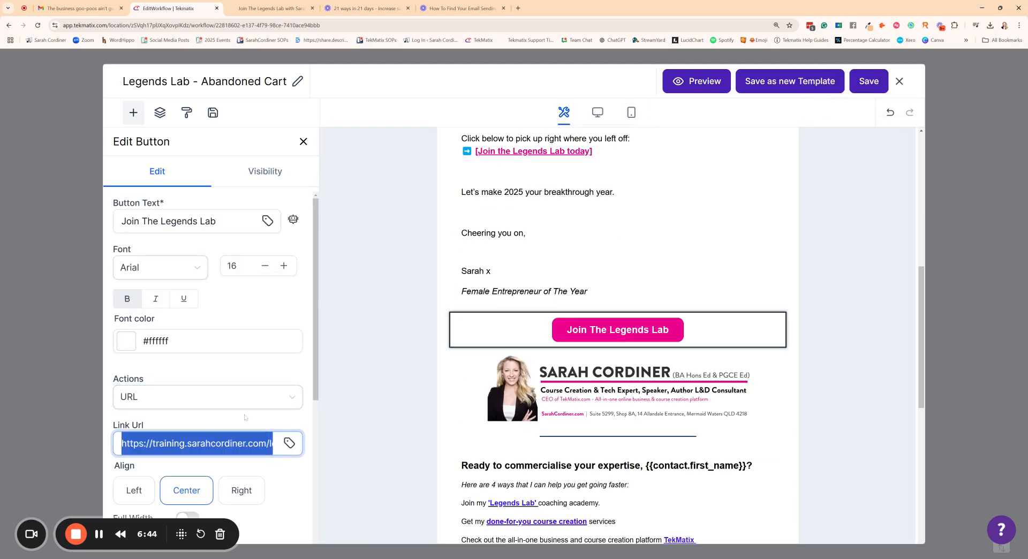
key("BackSpace")
key("ctrl+v")
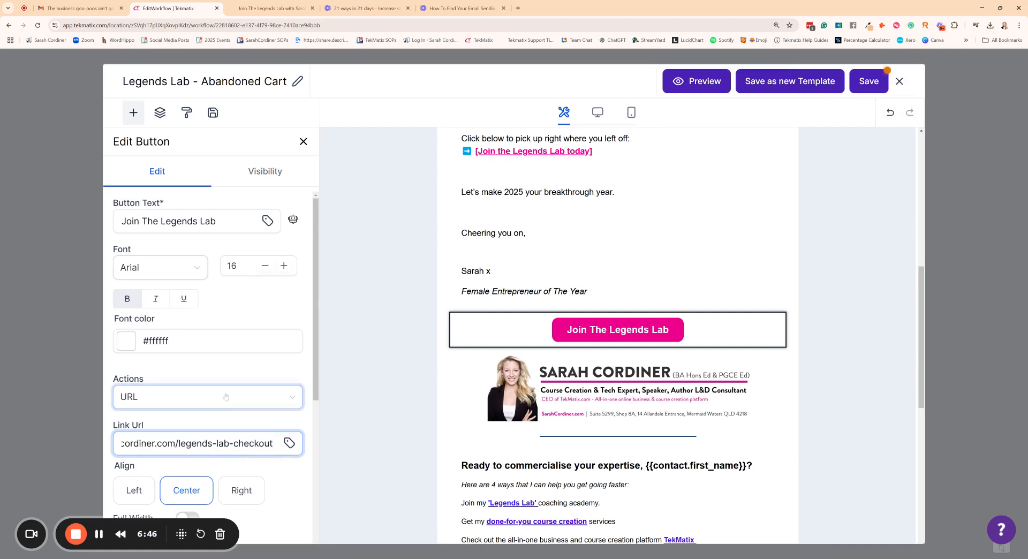
left_click(868, 81)
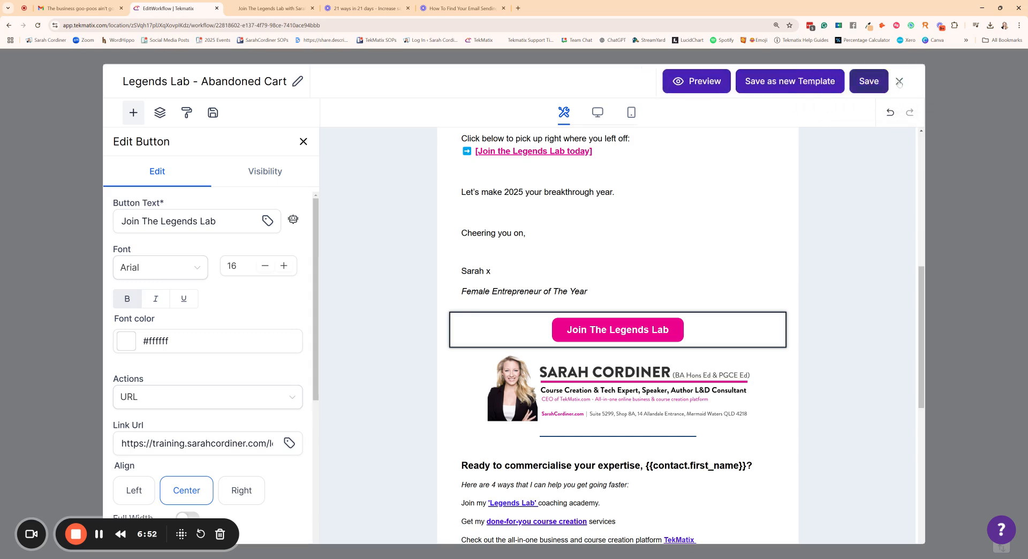
Step: Close the email template editor and the email action's settings to return to the workflow canvas
left_click(867, 82)
scroll(851, 374, "down", 1)
left_click(970, 537)
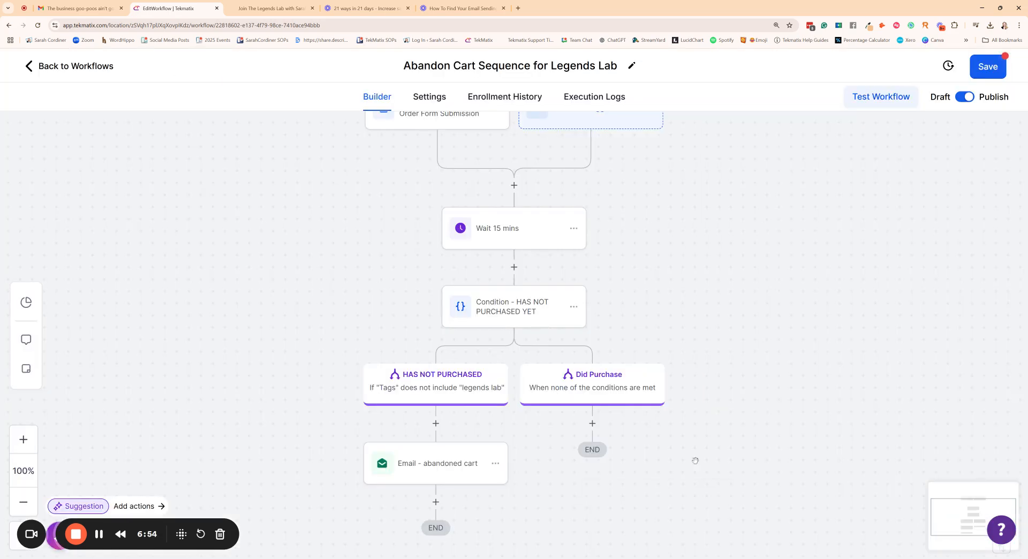
Step: Review the workflow from its order form trigger to the abandoned cart email, and save the workflow
scroll(478, 377, "down", 2)
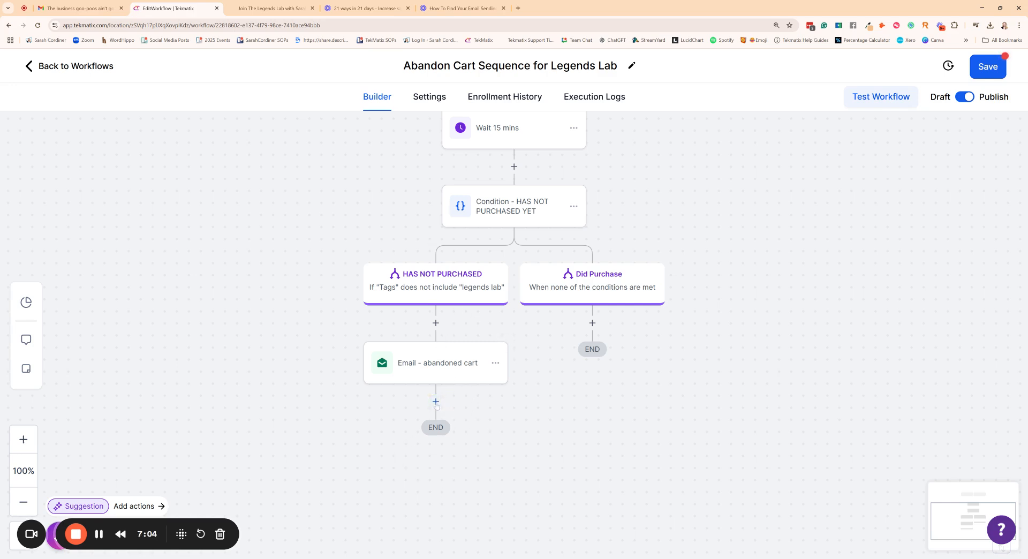
scroll(385, 485, "down", 1)
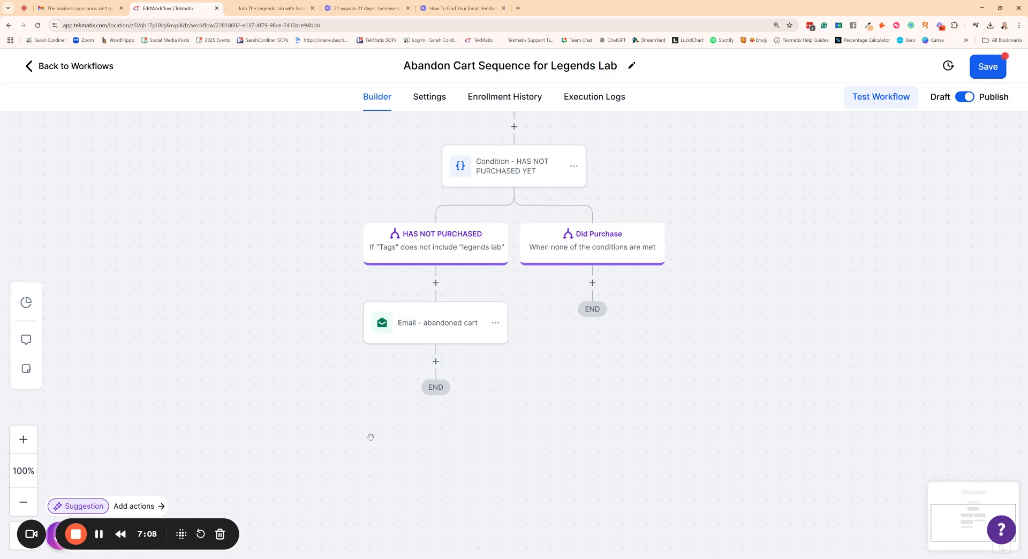
scroll(368, 424, "up", 4)
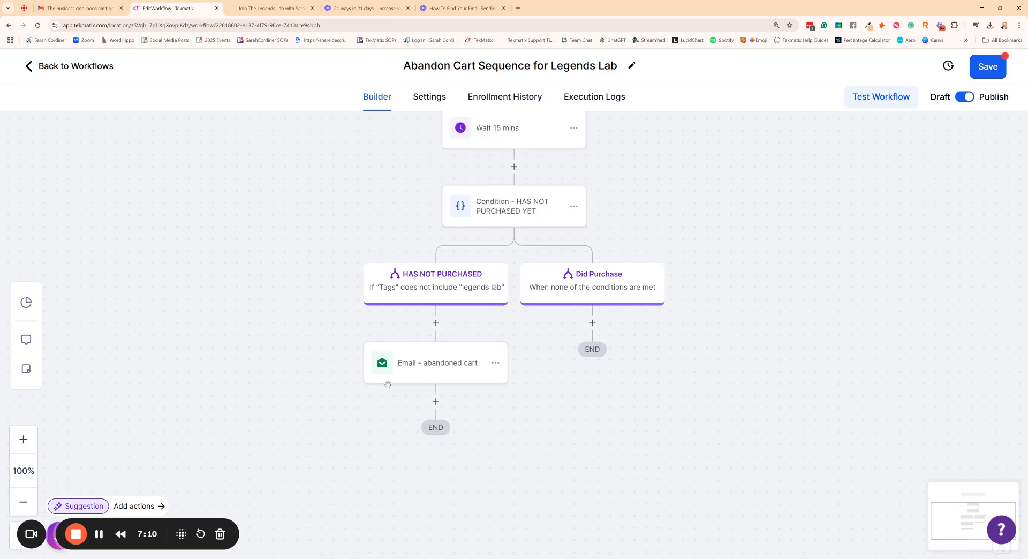
scroll(428, 342, "down", 2)
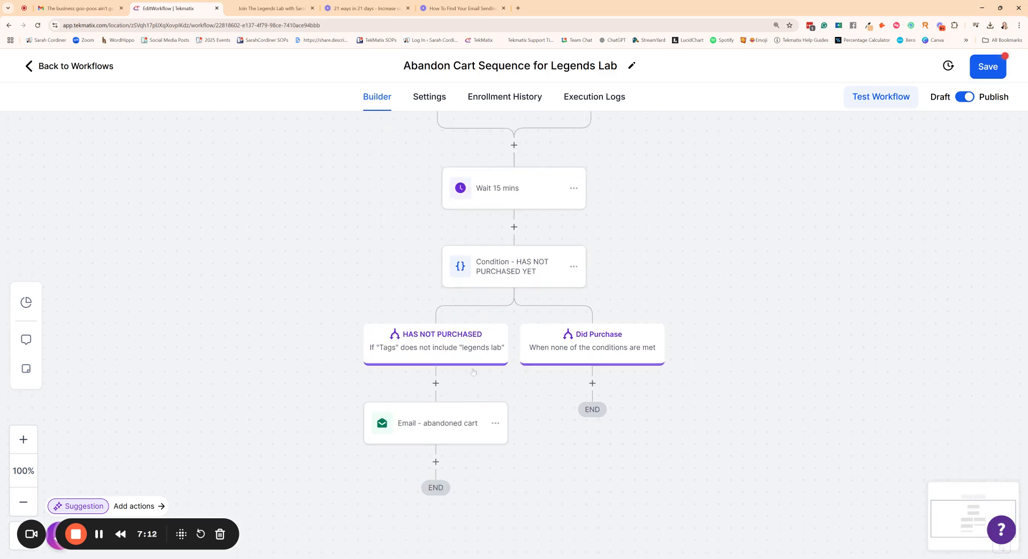
scroll(421, 348, "up", 2)
scroll(421, 348, "up", 1)
scroll(420, 348, "down", 1)
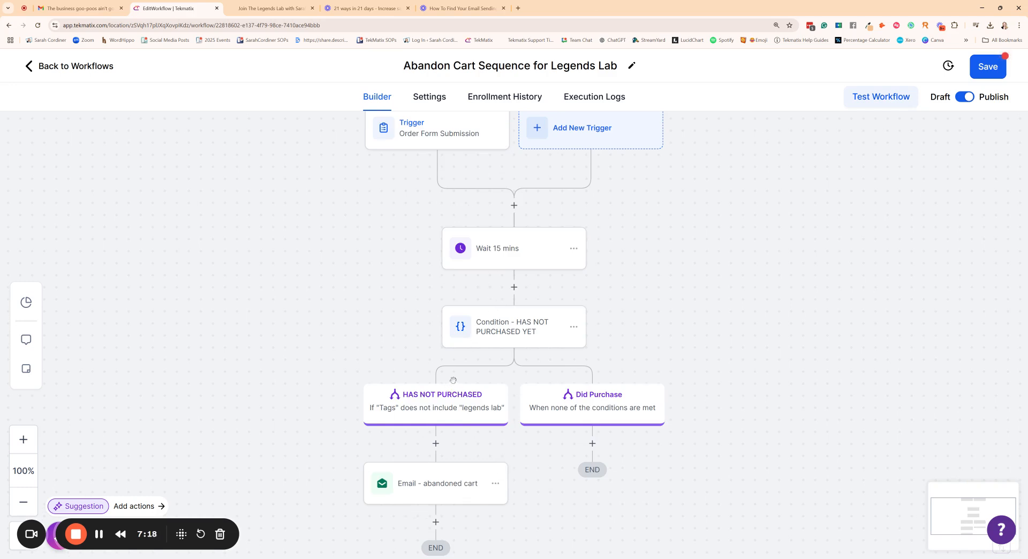
scroll(453, 381, "down", 1)
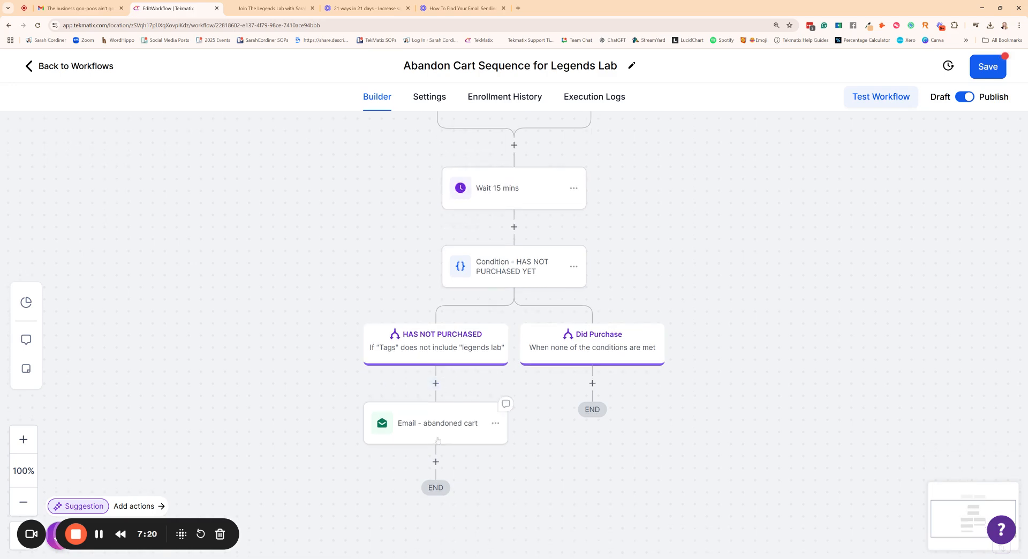
scroll(499, 211, "up", 1)
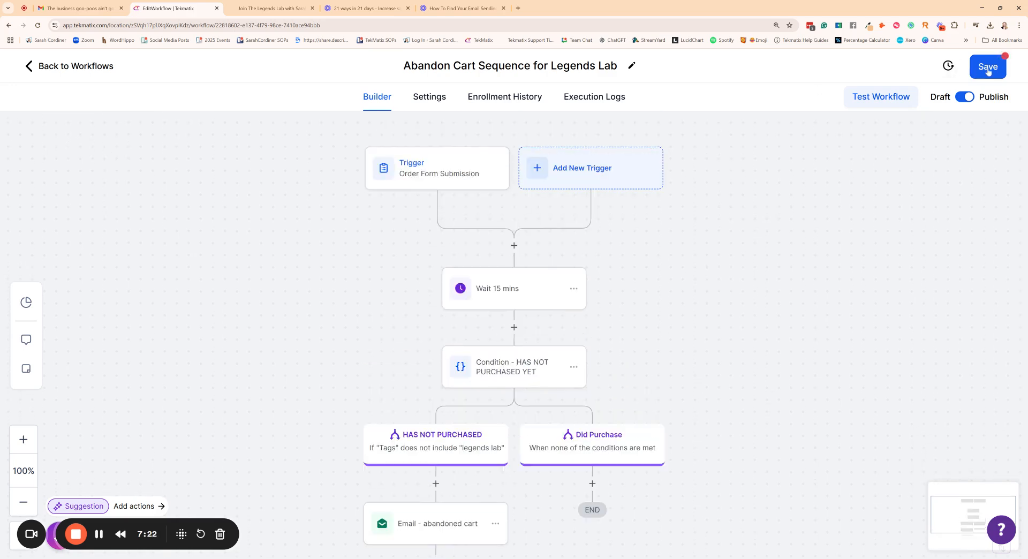
left_click(987, 66)
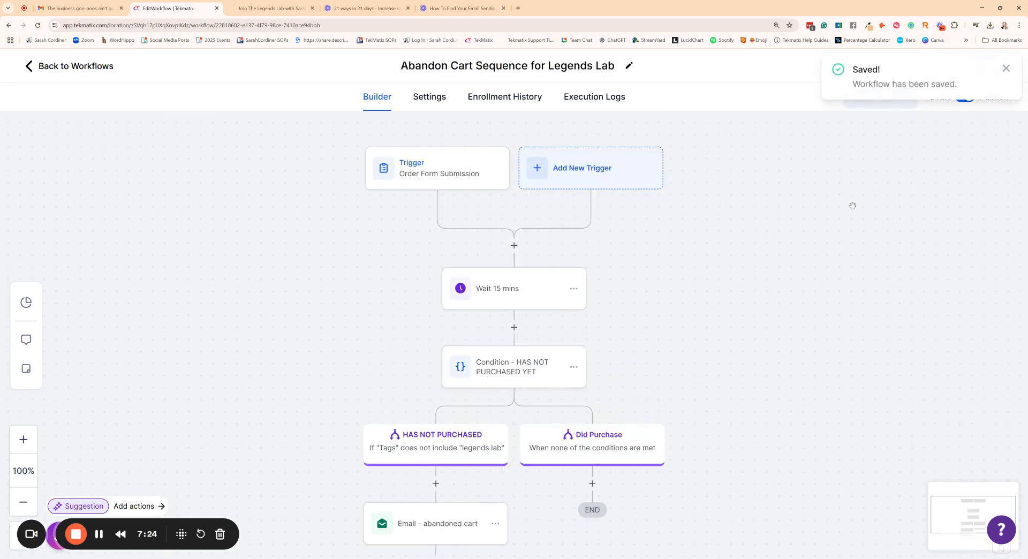
Step: Revisit the payment stage of the Legends Lab checkout page, and return to the workflow to examine its trigger and branches
left_click(254, 7)
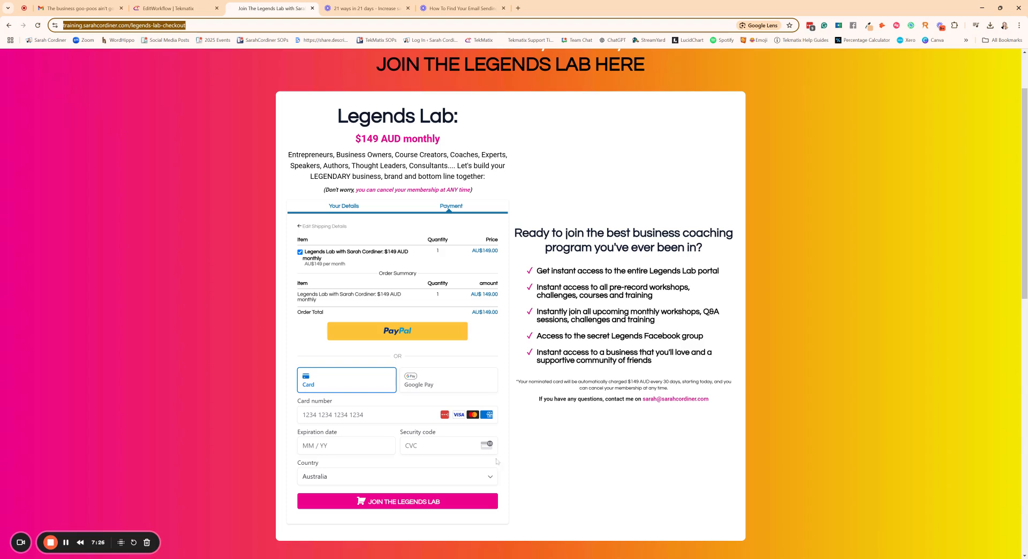
left_click(394, 214)
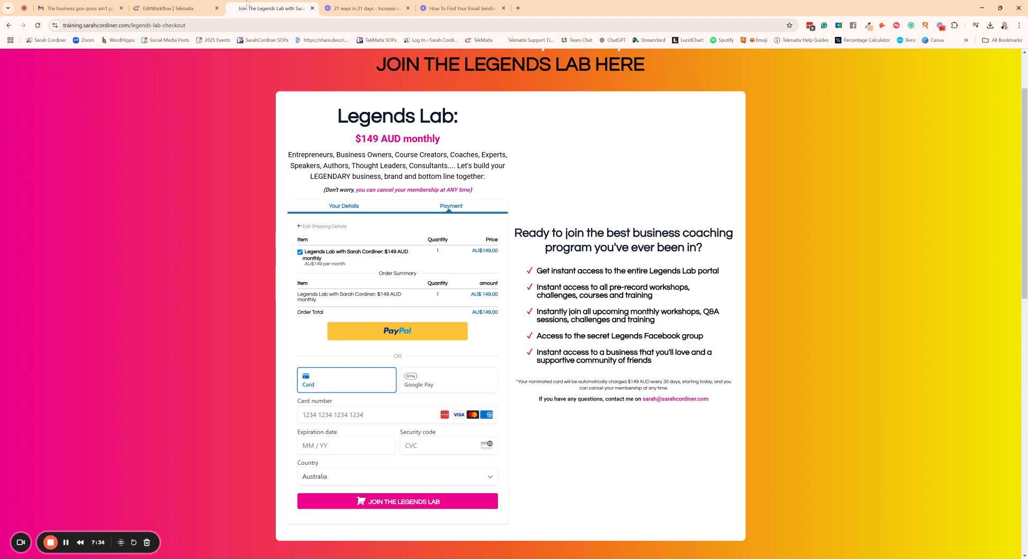
left_click(162, 9)
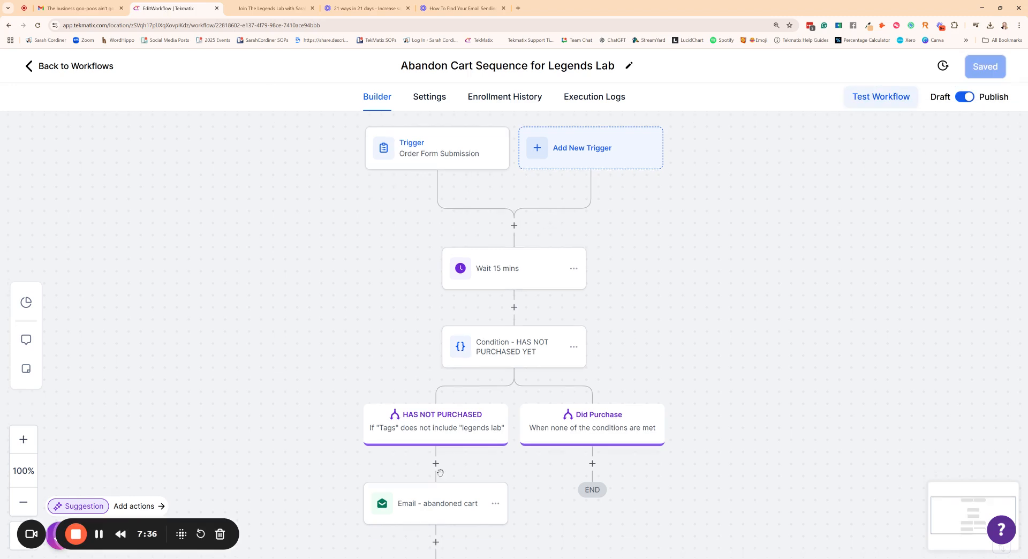
scroll(479, 435, "down", 1)
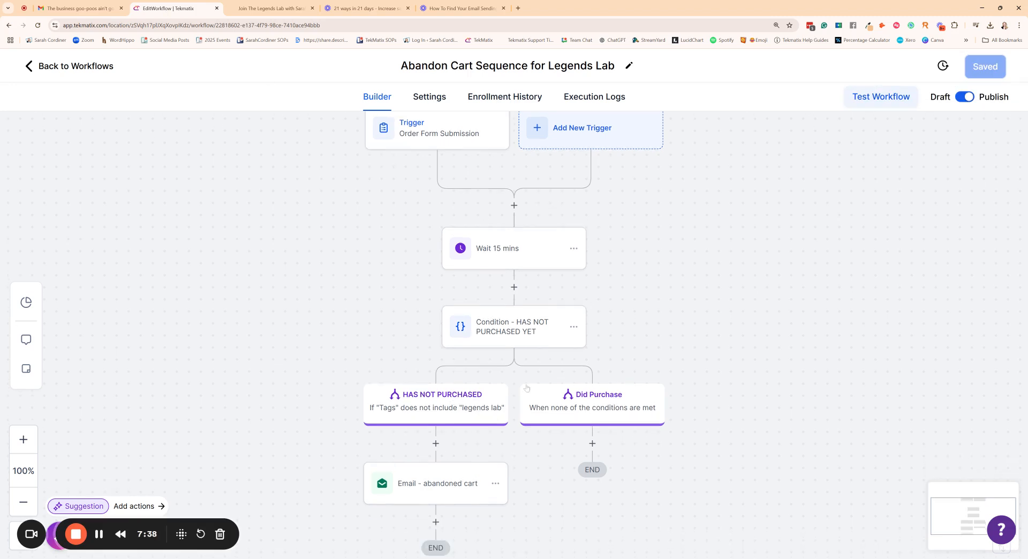
scroll(529, 384, "up", 1)
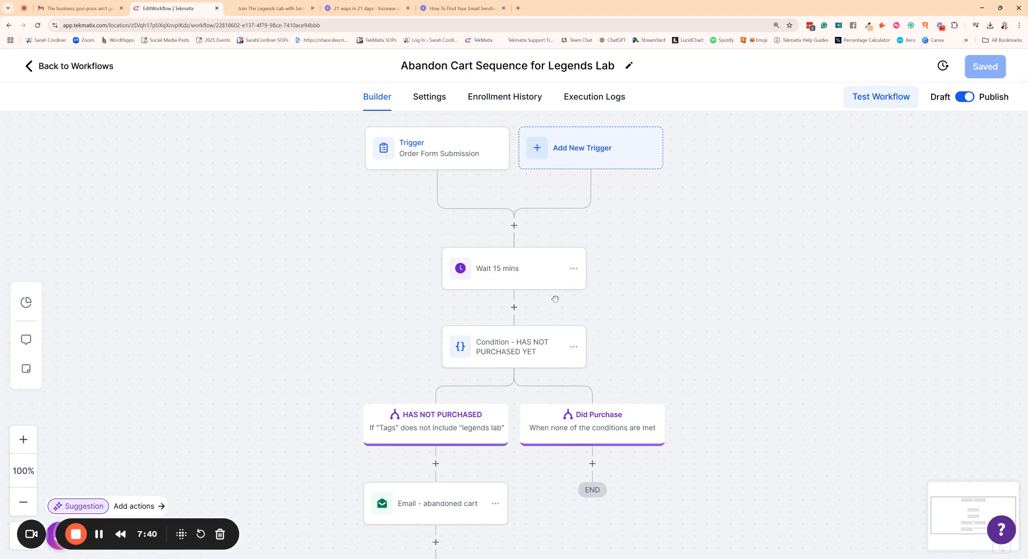